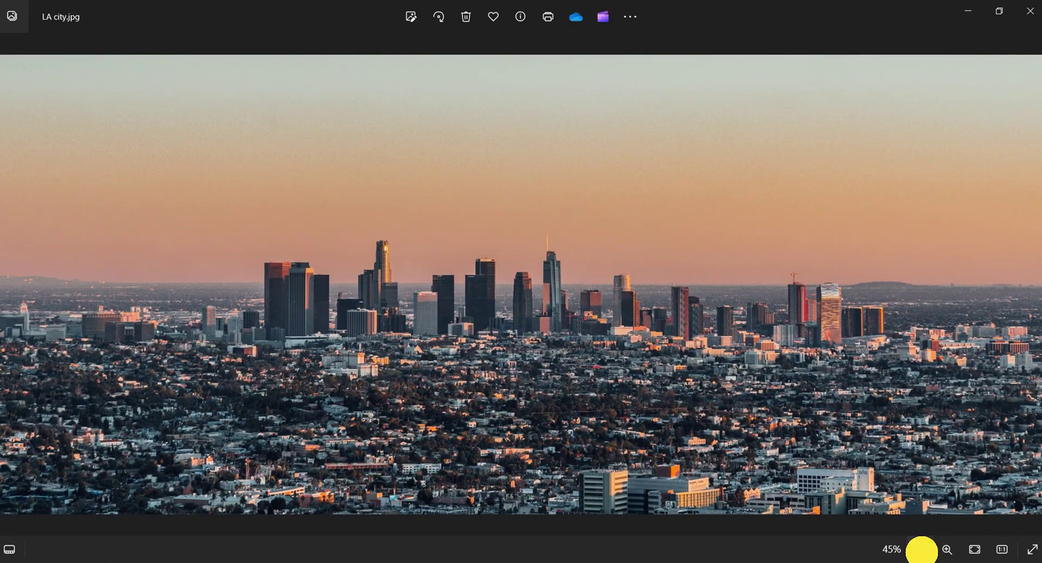
Crop LA city.jpg in Photos to a wide skyline strip, trimming sky and ground.
{"action": "left_click", "coordinate": [920, 550]}
{"action": "left_click", "coordinate": [1004, 552]}
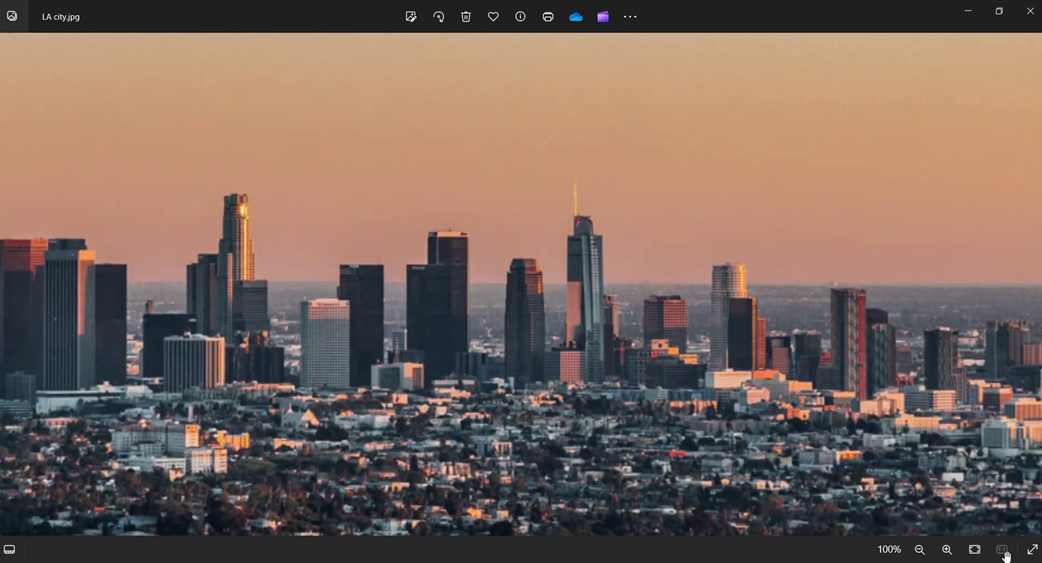
{"action": "left_click", "coordinate": [976, 550]}
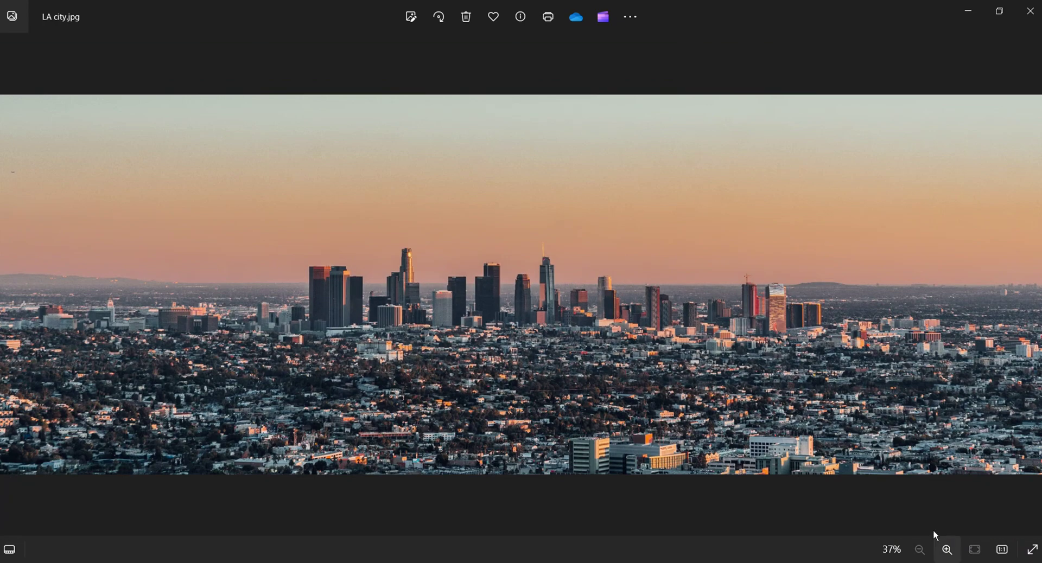
{"action": "key", "text": "ctrl+e"}
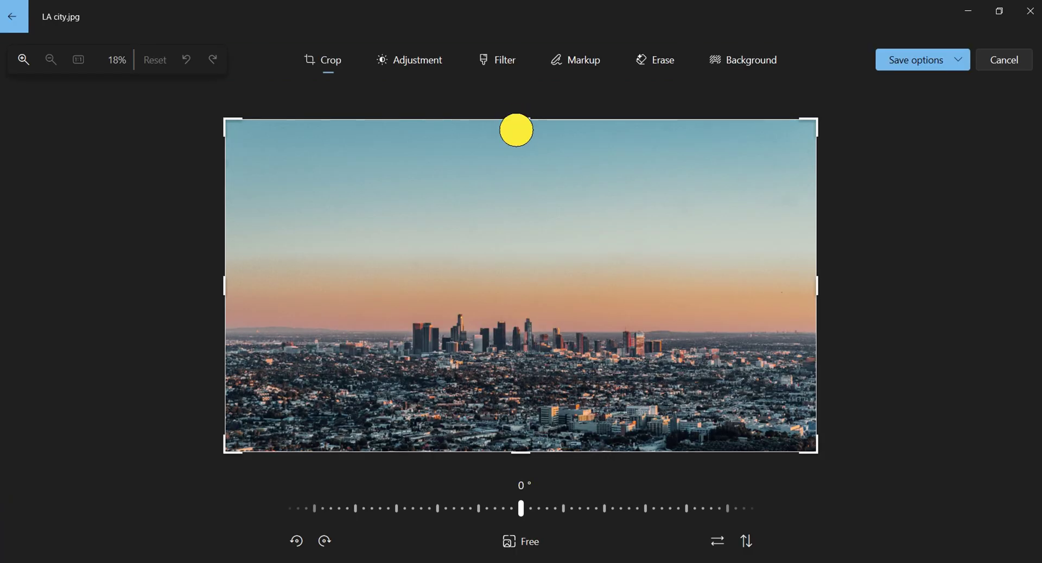
{"action": "left_click_drag", "start_coordinate": [516, 130], "coordinate": [504, 216]}
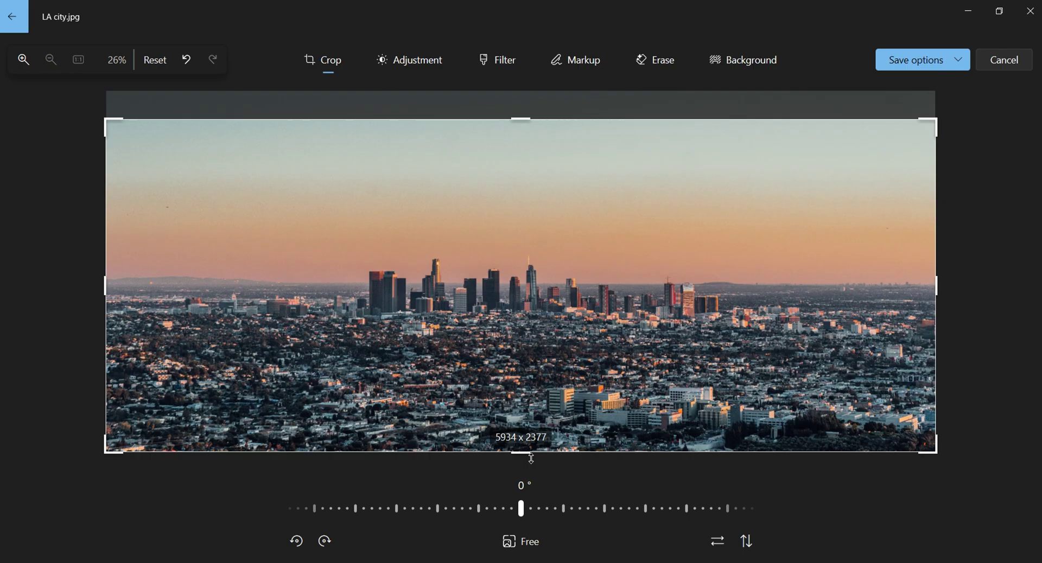
{"action": "left_click_drag", "start_coordinate": [531, 459], "coordinate": [528, 442]}
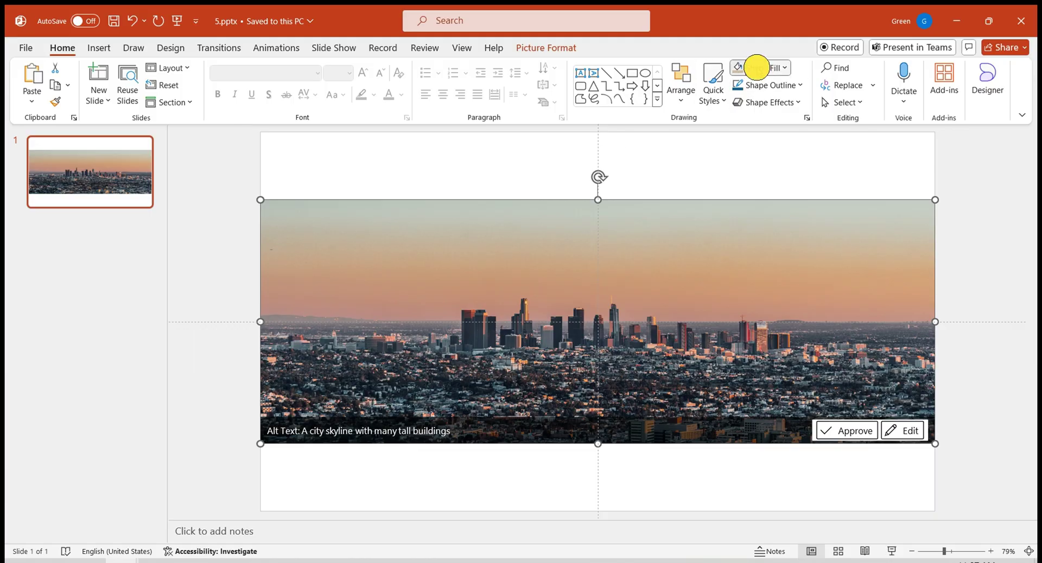
Sample two peach sky tones from the skyline picture with the Shape Fill eyedropper.
{"action": "left_click", "coordinate": [757, 67]}
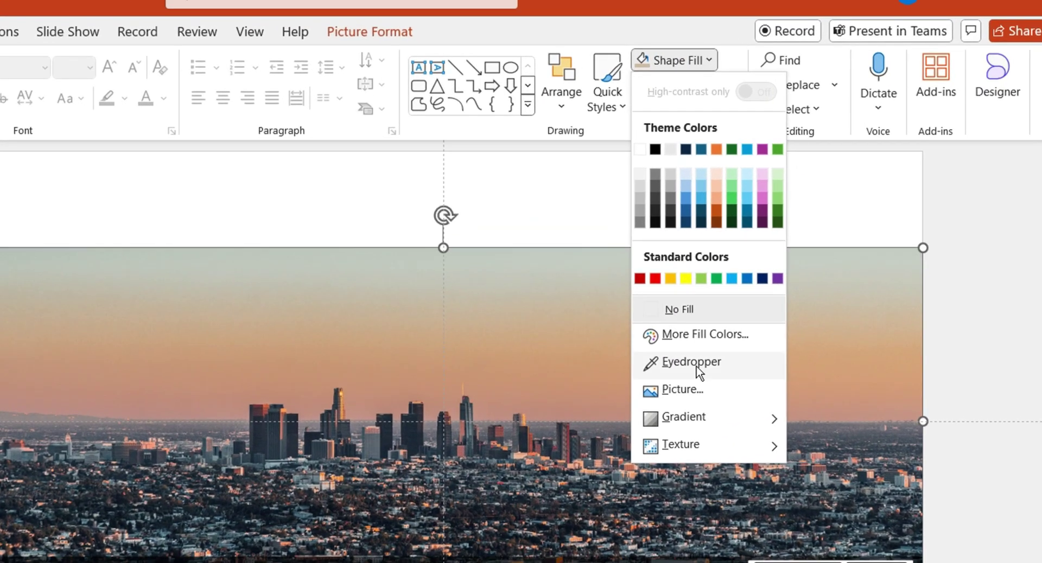
{"action": "left_click", "coordinate": [770, 280]}
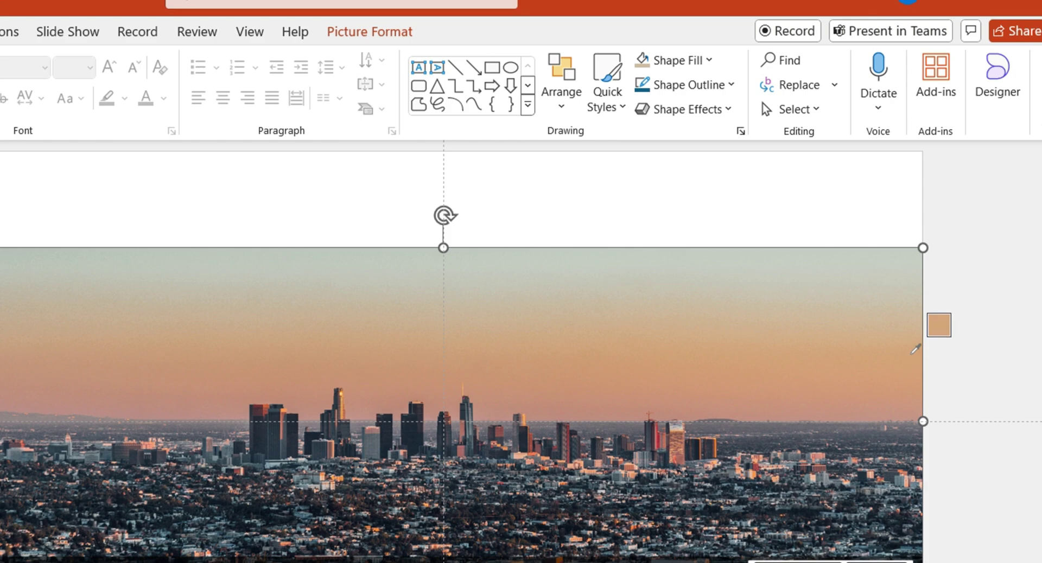
{"action": "left_click", "coordinate": [911, 353]}
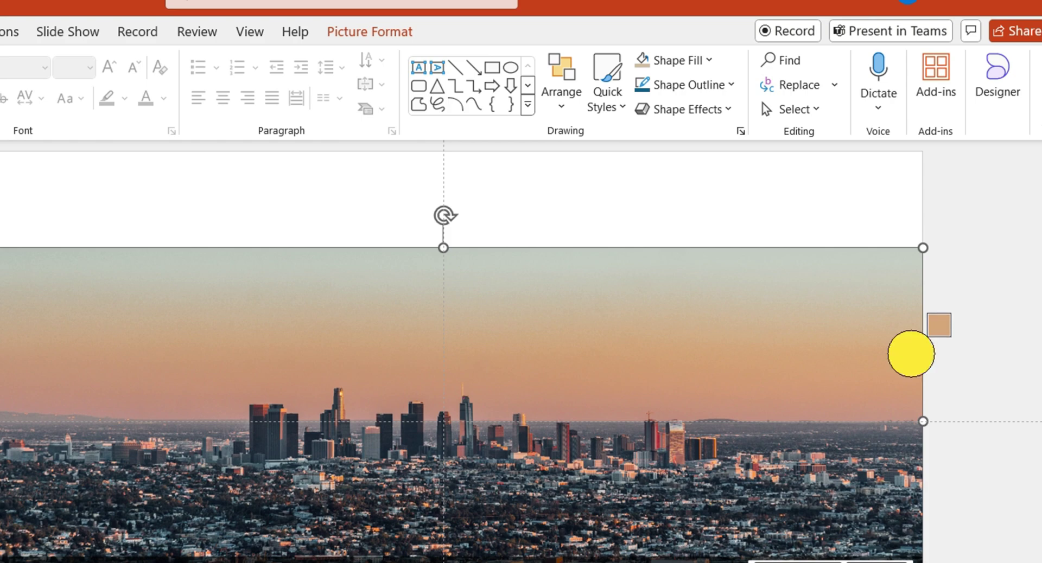
{"action": "left_click", "coordinate": [710, 61]}
{"action": "left_click", "coordinate": [672, 414]}
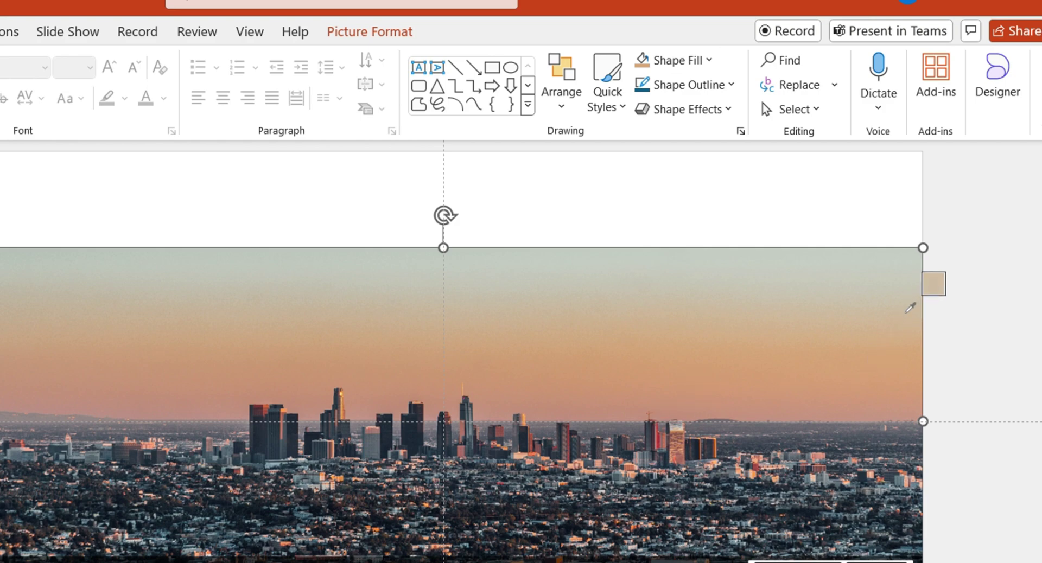
{"action": "left_click", "coordinate": [907, 313]}
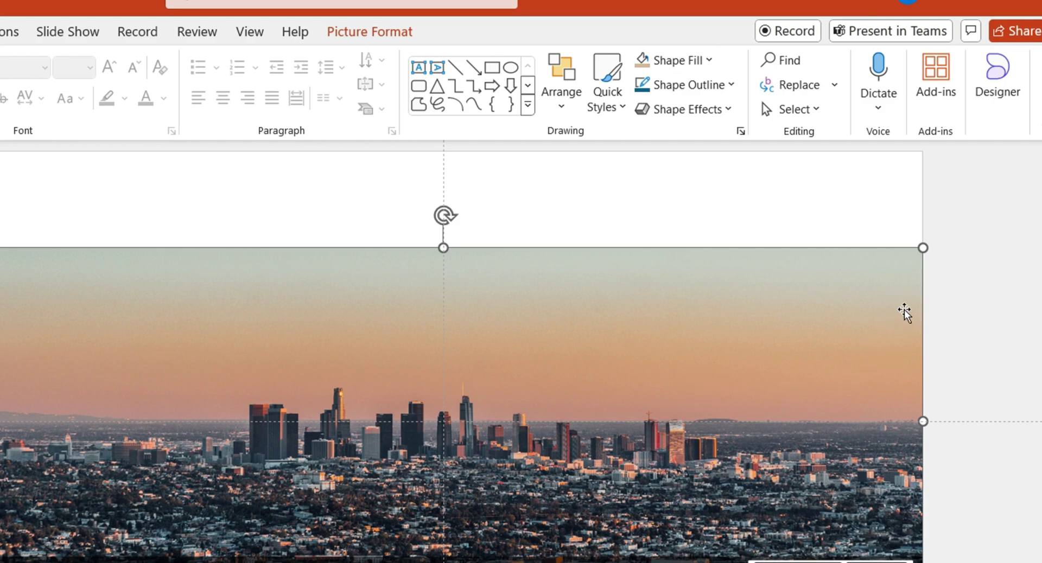
{"action": "left_click", "coordinate": [708, 61]}
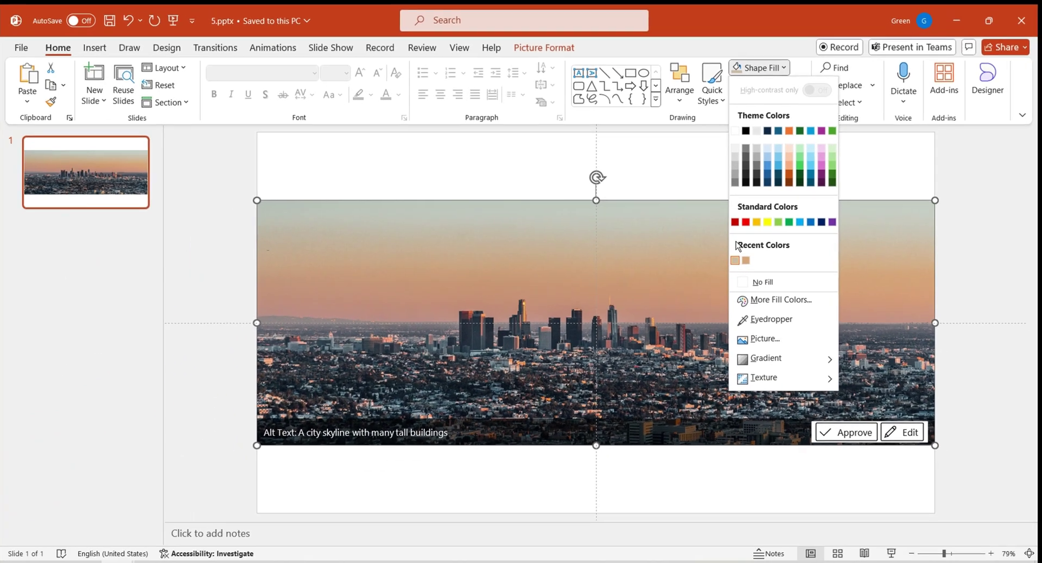
Add a blank second slide and draw a rectangle covering the whole slide.
{"action": "left_click", "coordinate": [89, 171]}
{"action": "left_click", "coordinate": [99, 82]}
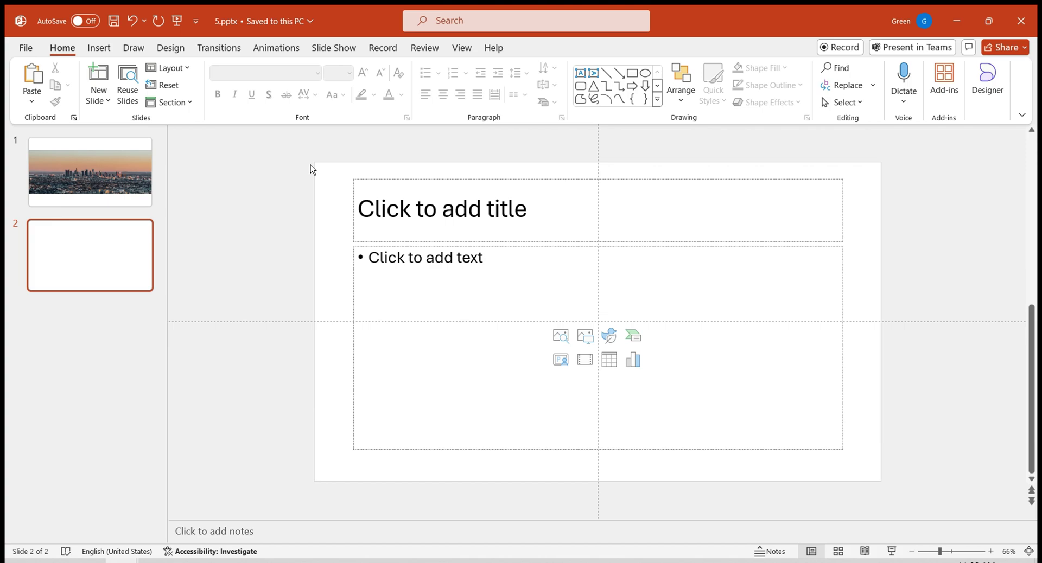
{"action": "left_click_drag", "start_coordinate": [311, 169], "coordinate": [872, 467]}
{"action": "key", "text": "Delete"}
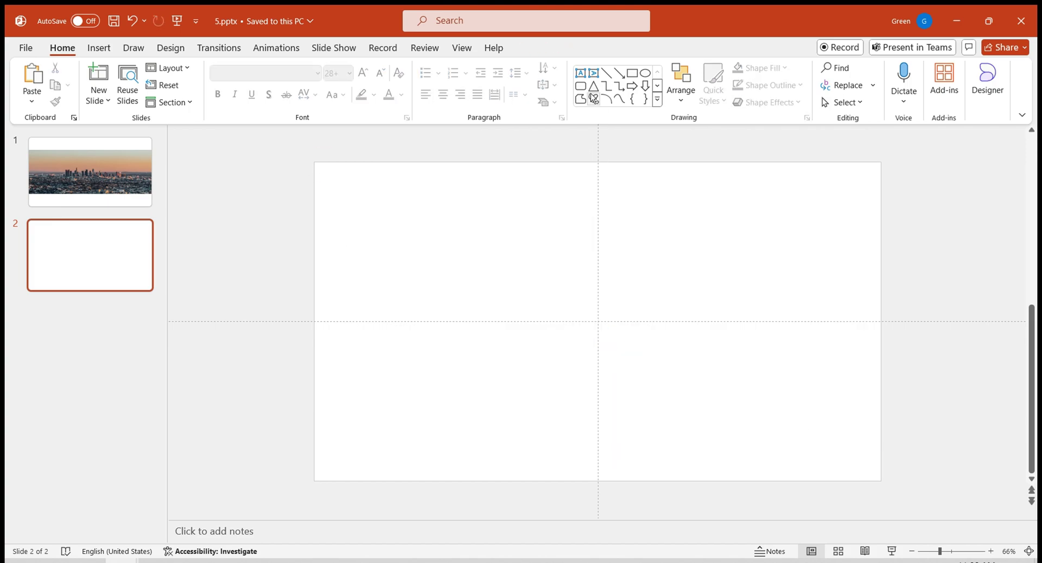
{"action": "left_click", "coordinate": [632, 74]}
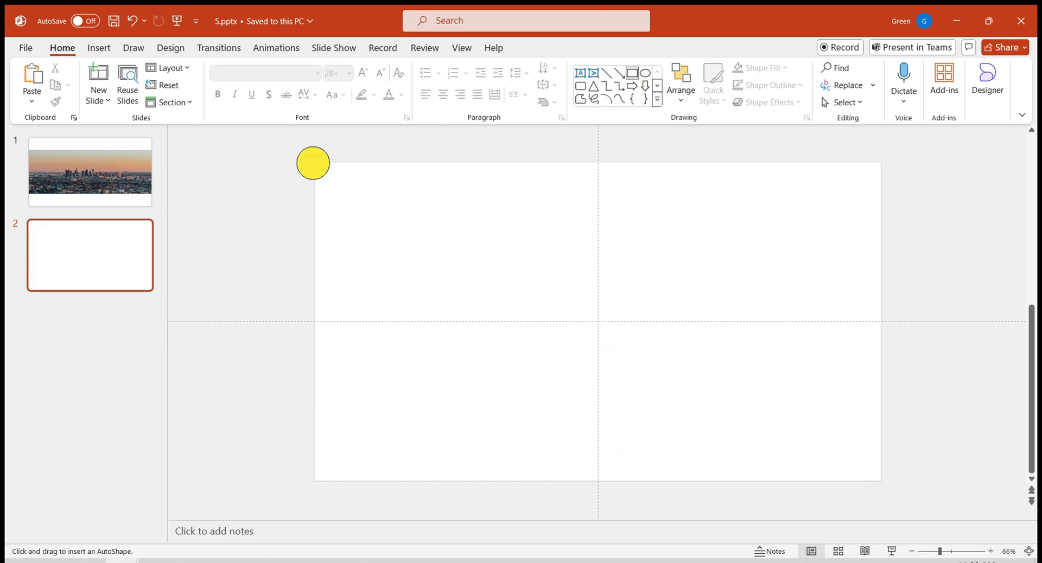
{"action": "left_click_drag", "start_coordinate": [313, 163], "coordinate": [881, 480]}
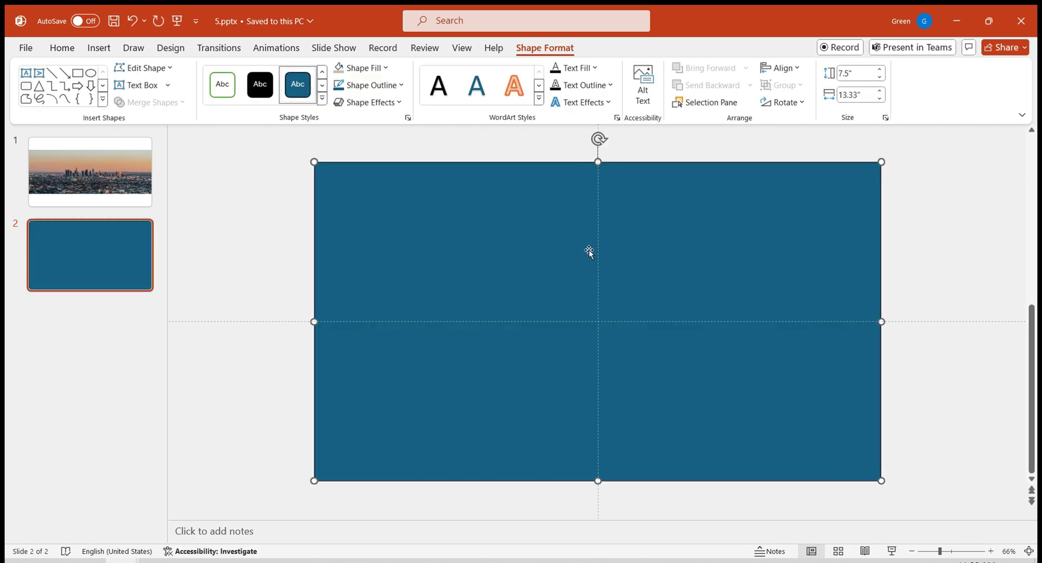
Format the rectangle with black fill at 60% transparency and no line.
{"action": "right_click", "coordinate": [588, 252]}
{"action": "left_click", "coordinate": [690, 525]}
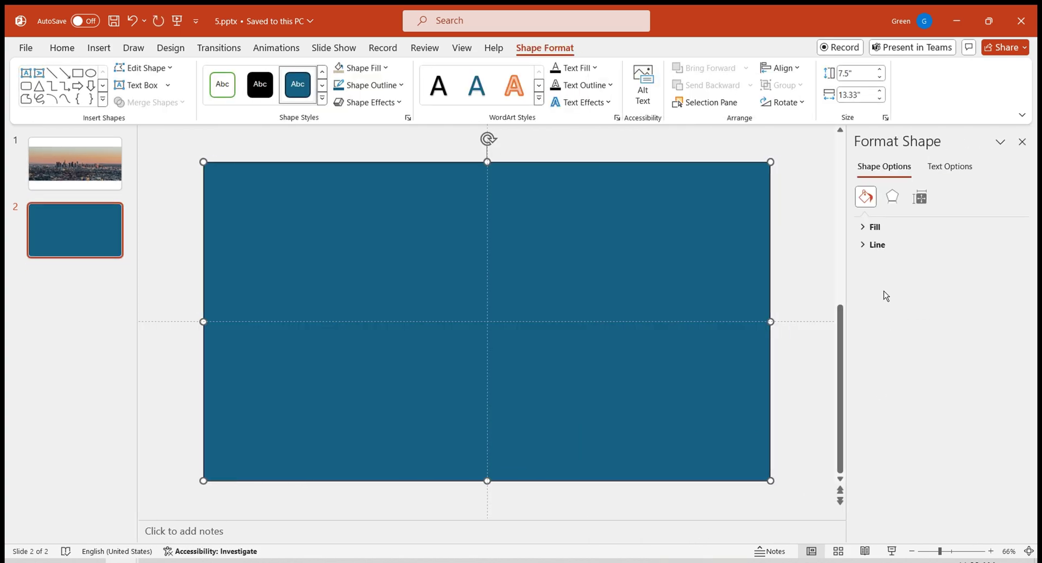
{"action": "left_click", "coordinate": [882, 228]}
{"action": "left_click", "coordinate": [1000, 349]}
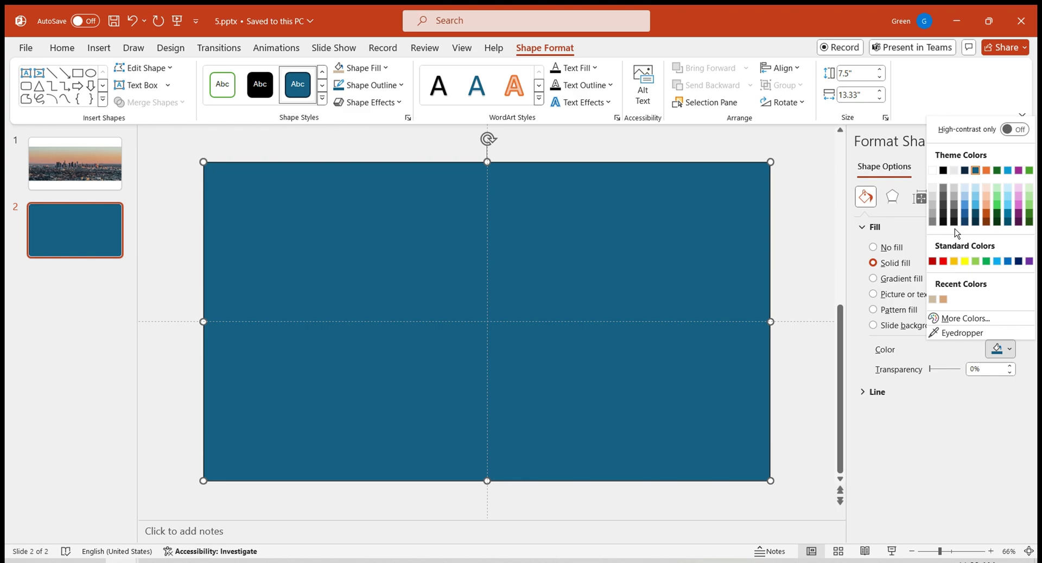
{"action": "left_click", "coordinate": [943, 171]}
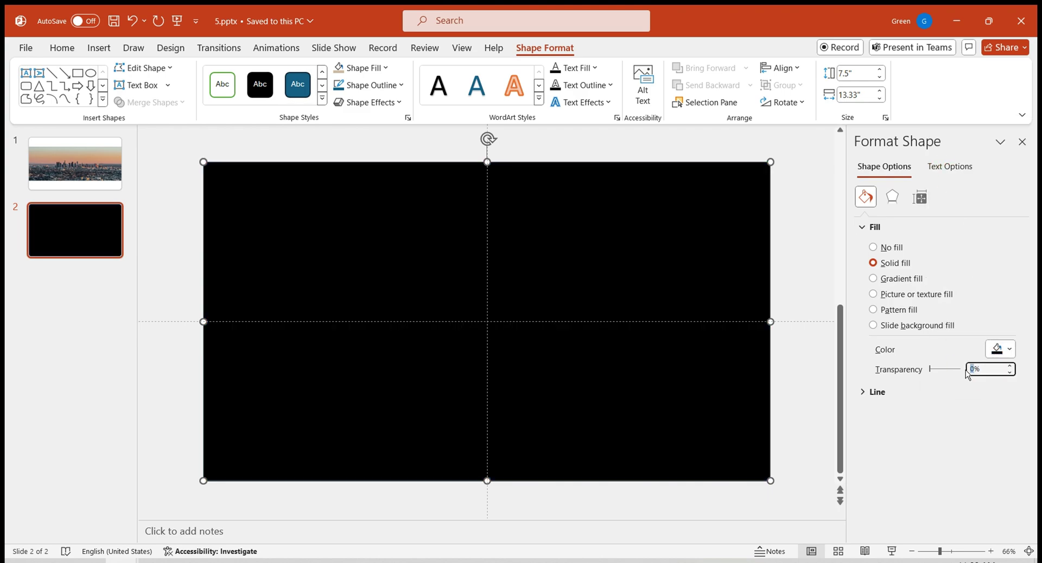
{"action": "type", "text": "60"}
{"action": "key", "text": "Return"}
{"action": "left_click", "coordinate": [884, 393]}
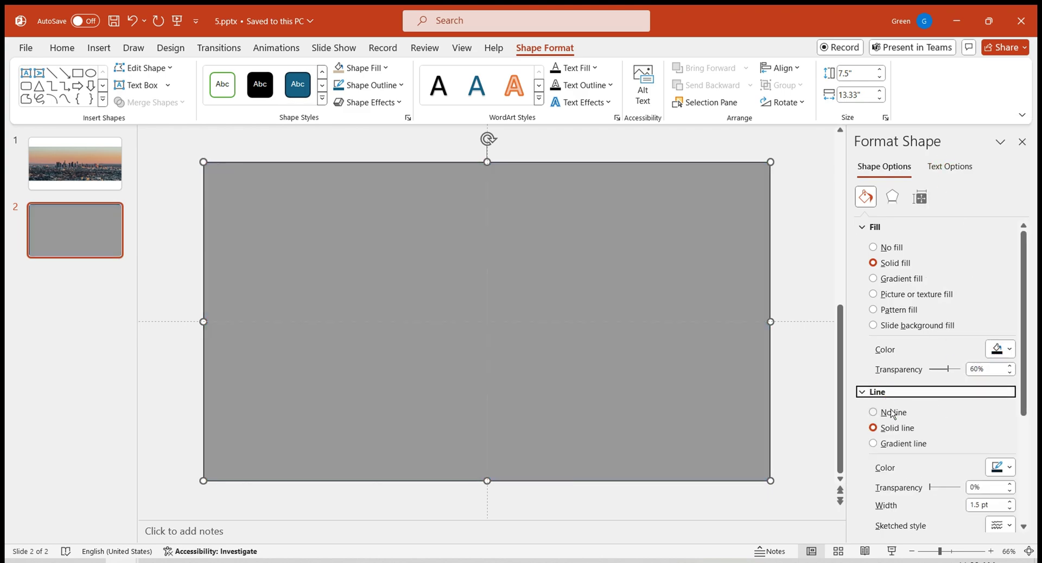
{"action": "left_click", "coordinate": [893, 413]}
Draw a circle on the left side of slide 2.
{"action": "left_click", "coordinate": [619, 190]}
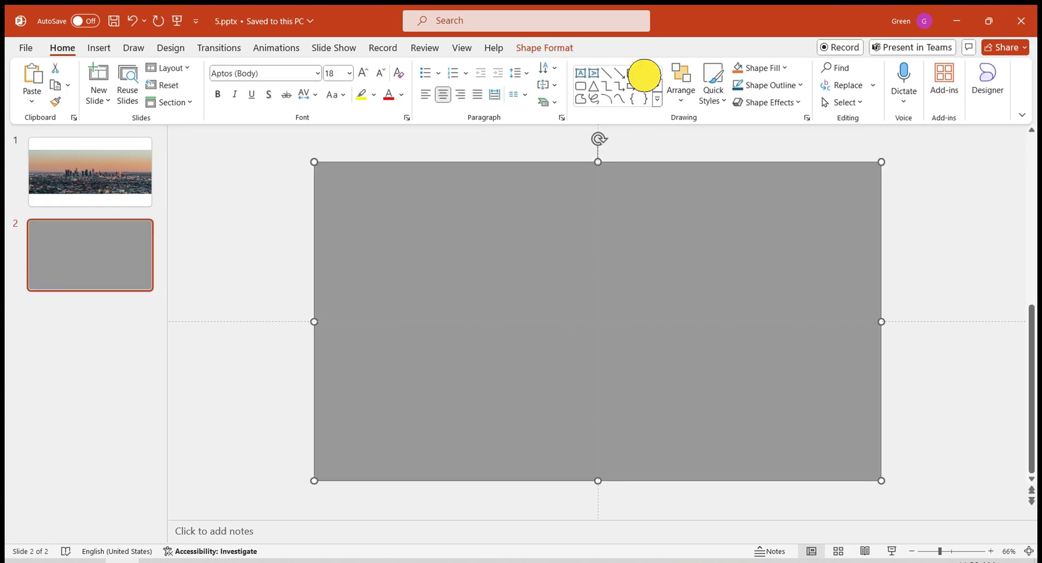
{"action": "left_click", "coordinate": [644, 75]}
{"action": "mouse_move", "coordinate": [338, 232]}
{"action": "left_mouse_down"}
{"action": "mouse_move", "coordinate": [483, 396]}
{"action": "mouse_move", "coordinate": [453, 360]}
{"action": "left_mouse_up"}
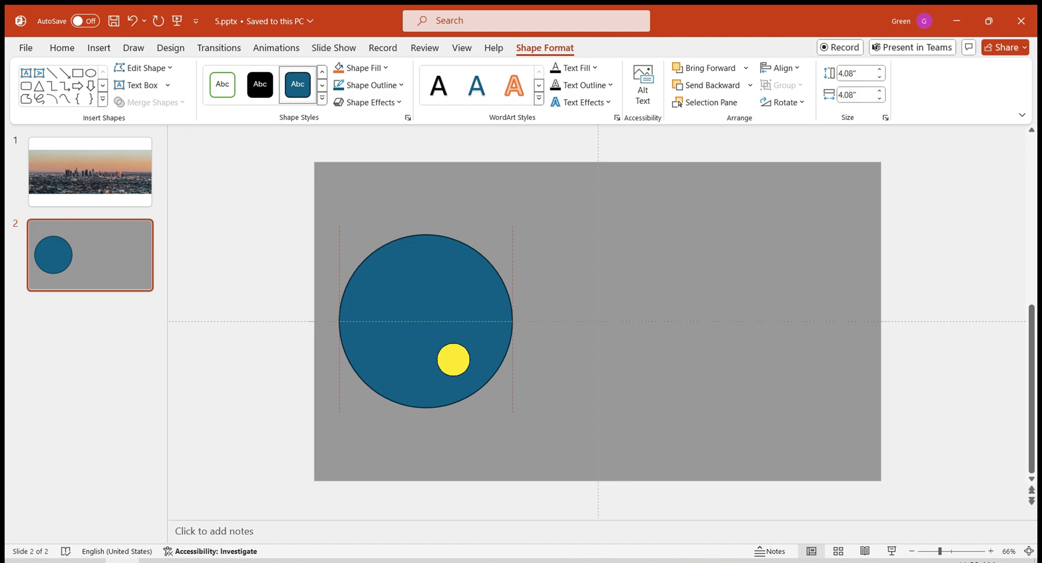
Fill the circle with a left-to-right gradient of the sampled tan tones.
{"action": "right_click", "coordinate": [433, 360]}
{"action": "left_click", "coordinate": [506, 526]}
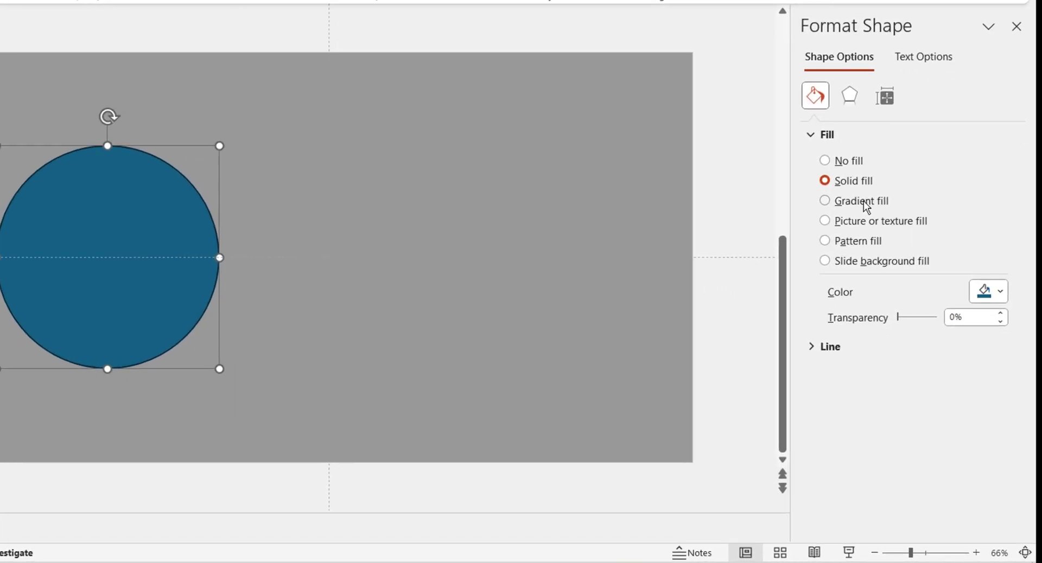
{"action": "left_click", "coordinate": [901, 278]}
{"action": "left_click", "coordinate": [888, 389]}
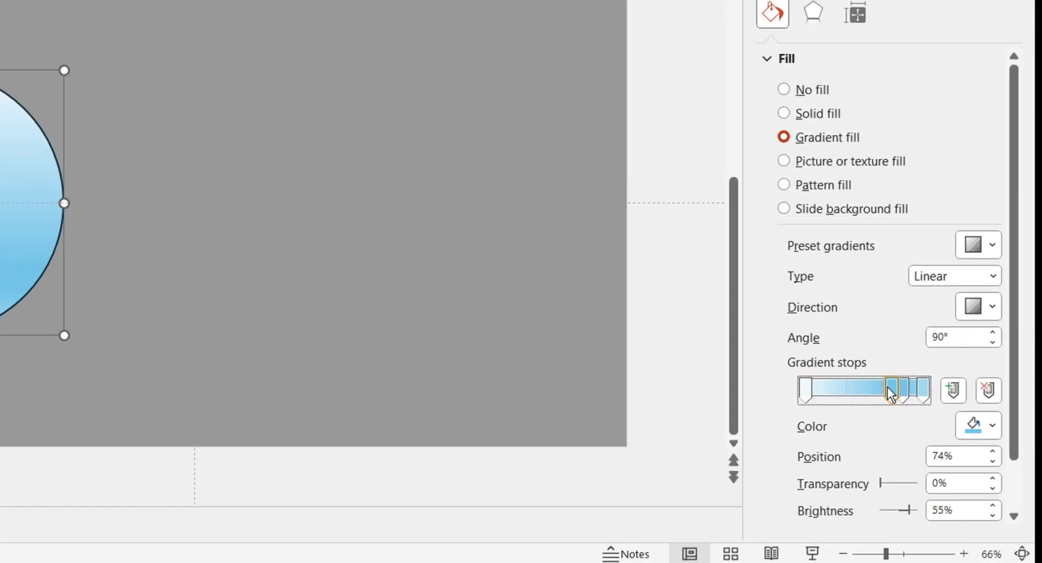
{"action": "left_click_drag", "start_coordinate": [900, 395], "coordinate": [920, 392]}
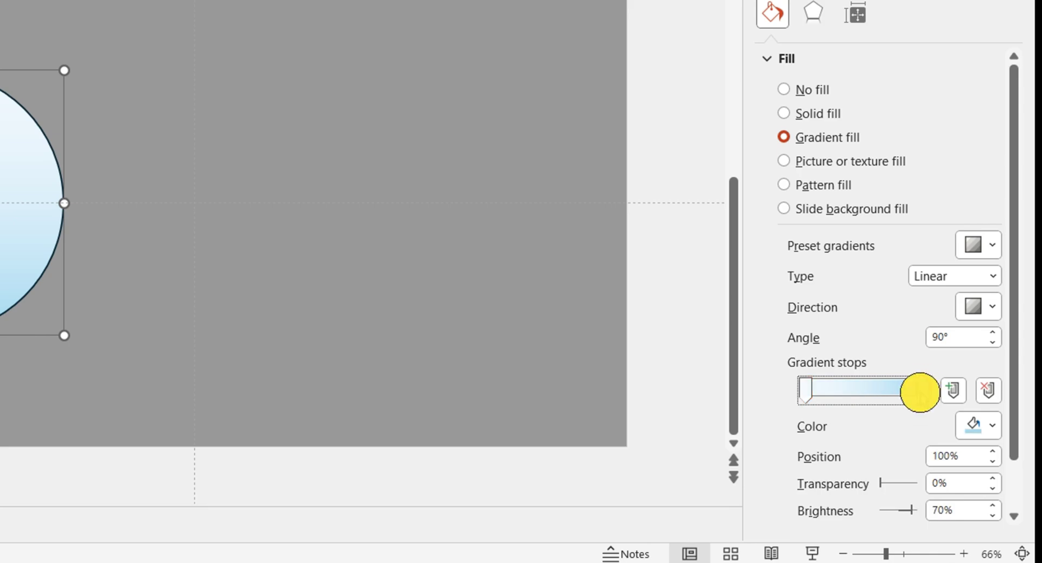
{"action": "left_click", "coordinate": [973, 423]}
{"action": "left_click", "coordinate": [893, 348]}
{"action": "left_click", "coordinate": [808, 390]}
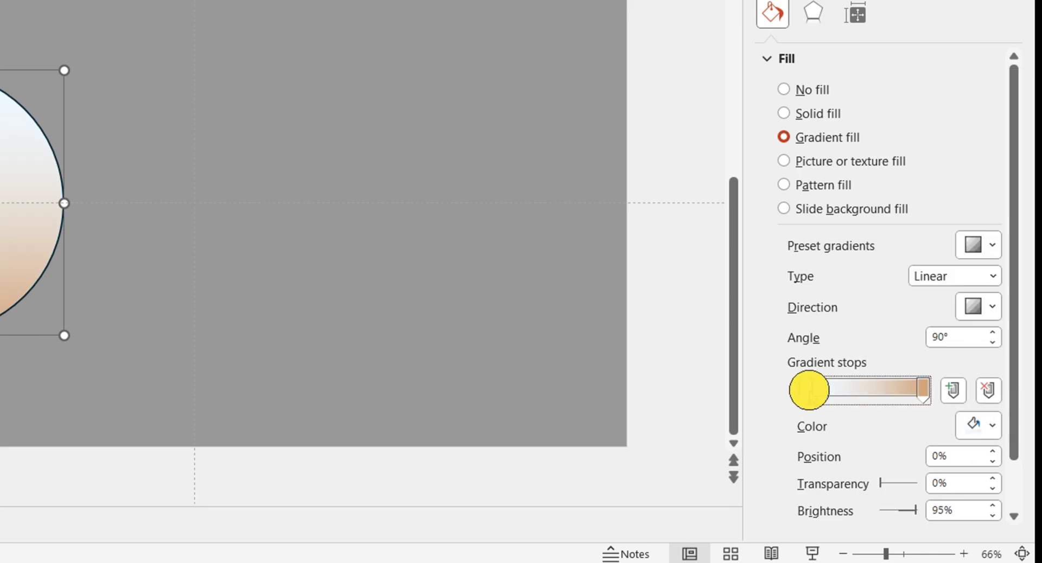
{"action": "left_click", "coordinate": [977, 426]}
{"action": "left_click", "coordinate": [892, 350]}
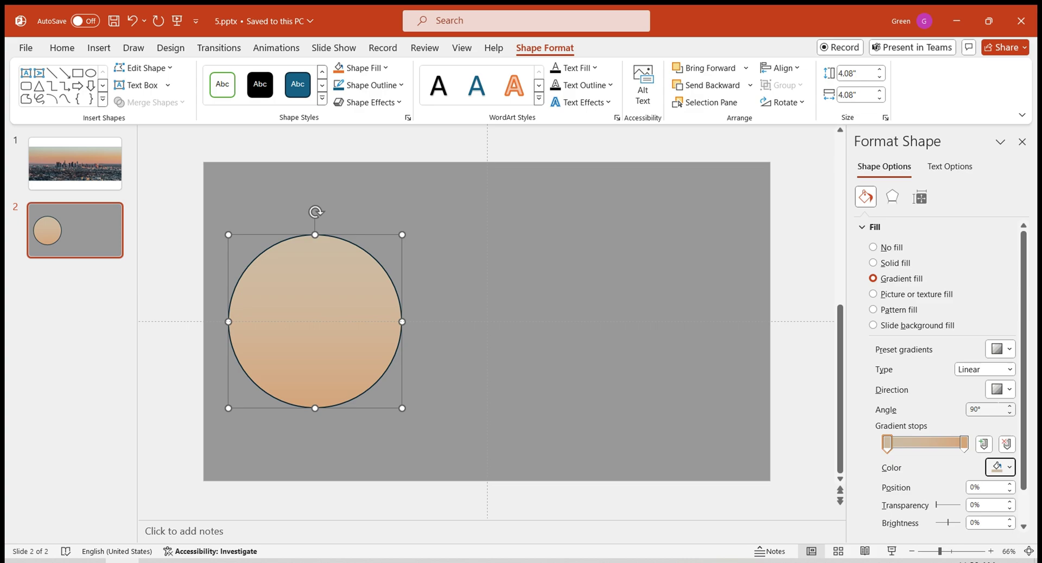
{"action": "left_click", "coordinate": [1009, 390]}
{"action": "left_click", "coordinate": [985, 425]}
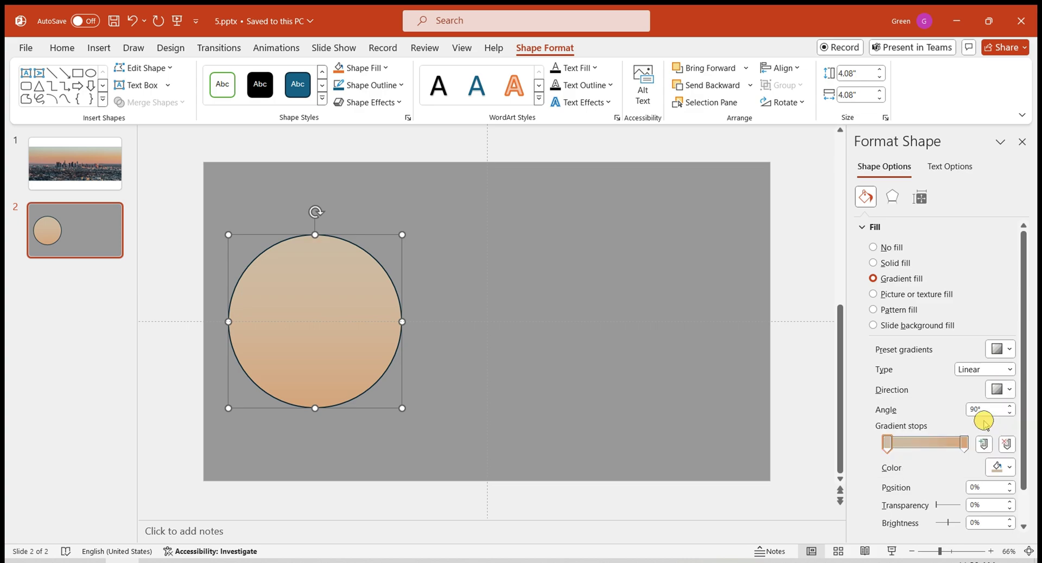
Set the circle's outline to No line.
{"action": "left_click", "coordinate": [888, 444]}
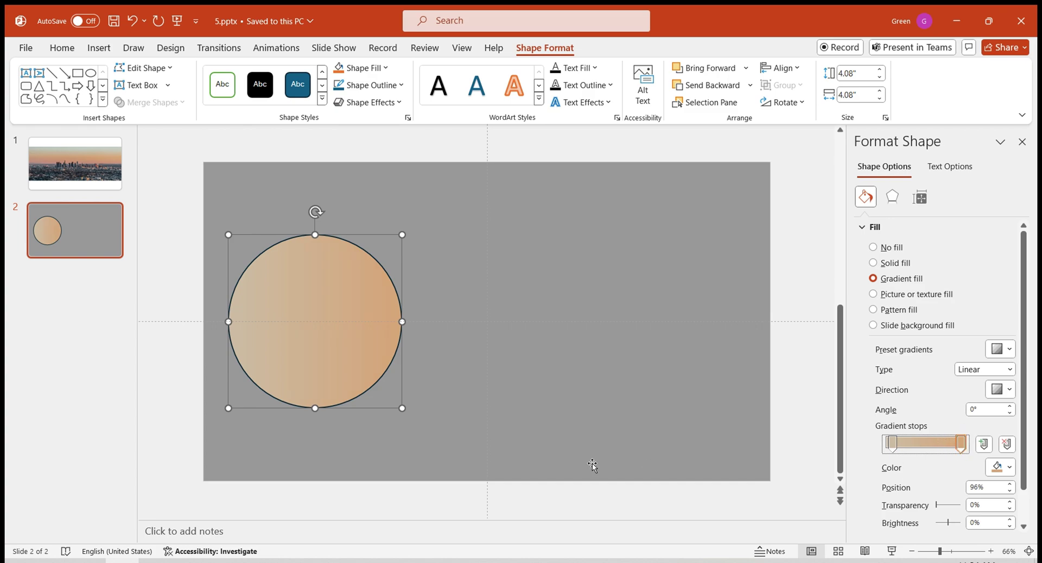
{"action": "left_click", "coordinate": [904, 228]}
{"action": "left_click", "coordinate": [873, 264]}
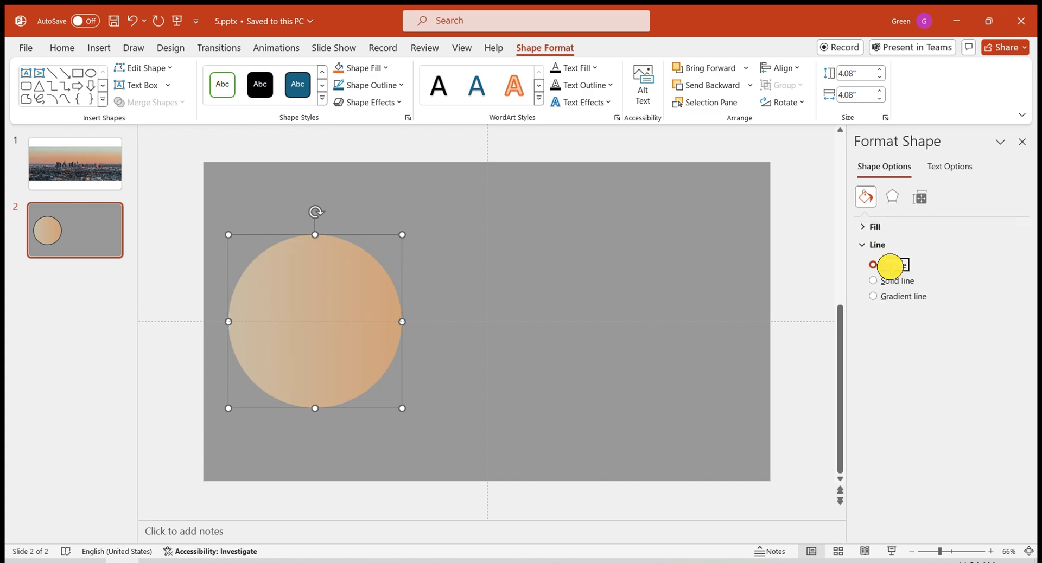
Draw a large circle around the peach circle, nudged slightly left.
{"action": "left_click", "coordinate": [646, 73]}
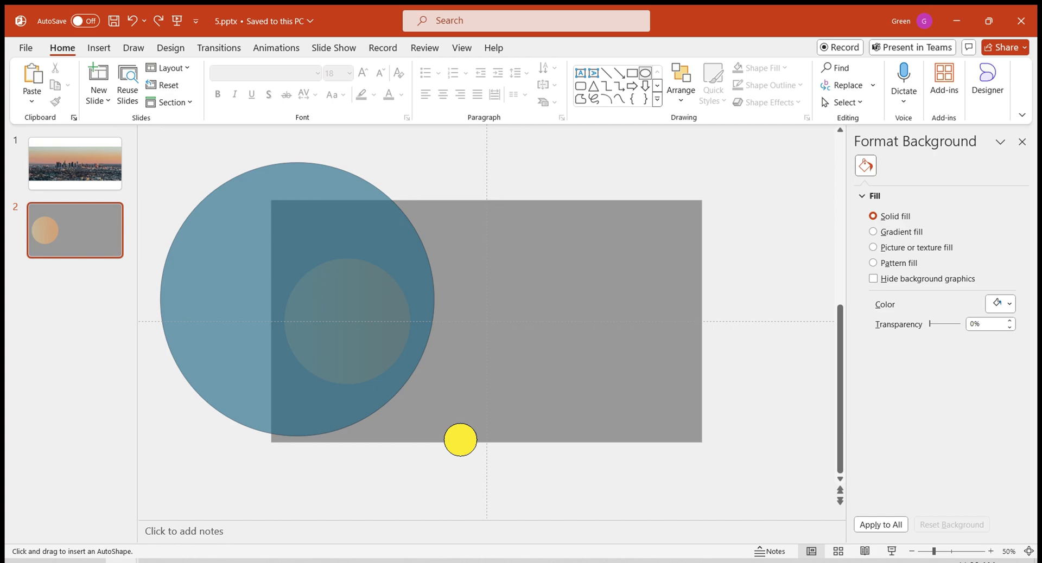
{"action": "left_click_drag", "start_coordinate": [161, 164], "coordinate": [510, 510]}
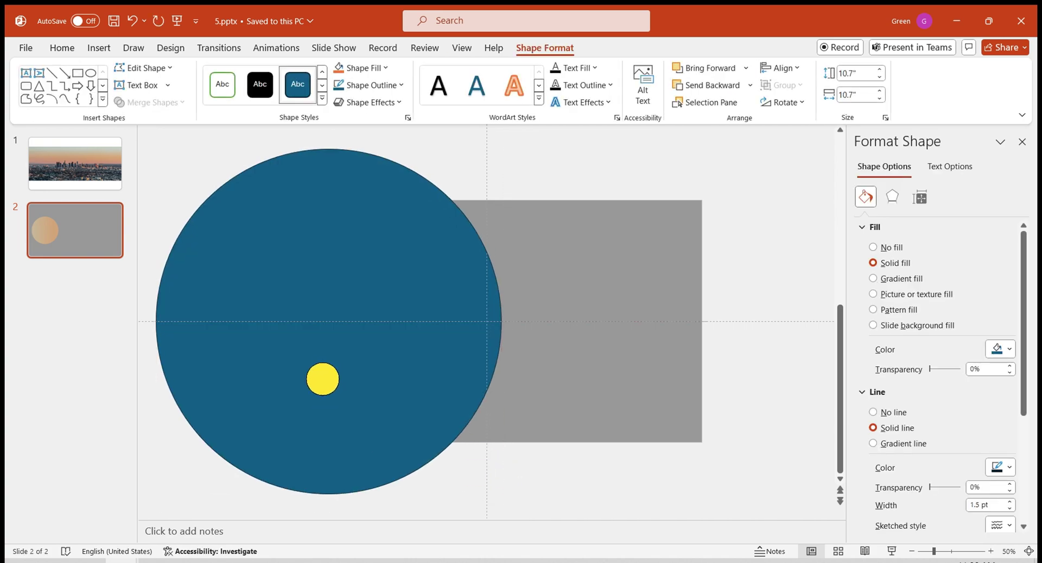
{"action": "left_click_drag", "start_coordinate": [325, 377], "coordinate": [321, 377]}
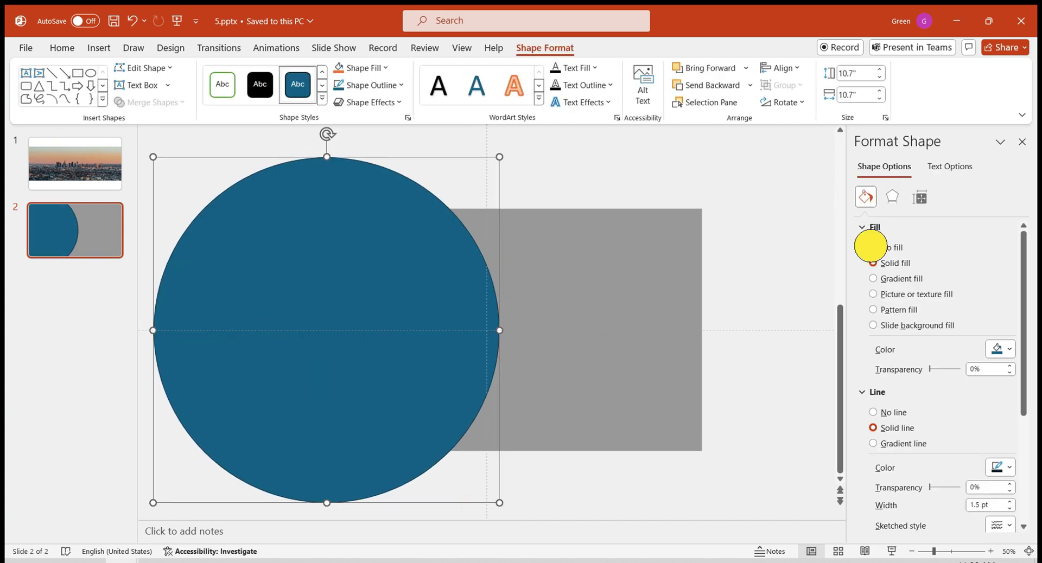
Give the large circle no fill and a gradient line with tan stops.
{"action": "left_click", "coordinate": [873, 247]}
{"action": "scroll", "coordinate": [897, 297], "scroll_direction": "down", "scroll_amount": 3}
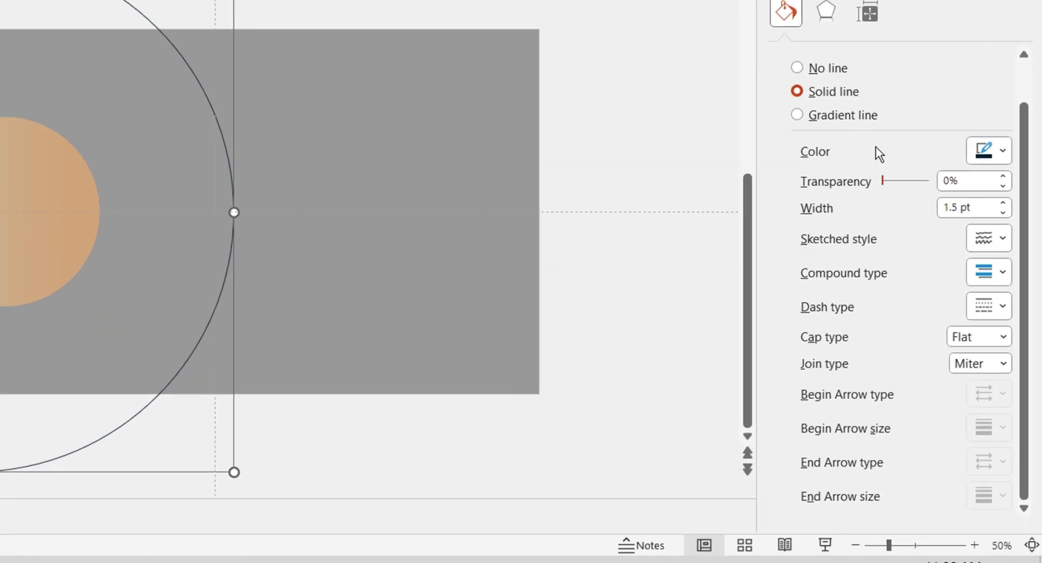
{"action": "left_click", "coordinate": [839, 115]}
{"action": "left_click", "coordinate": [909, 302]}
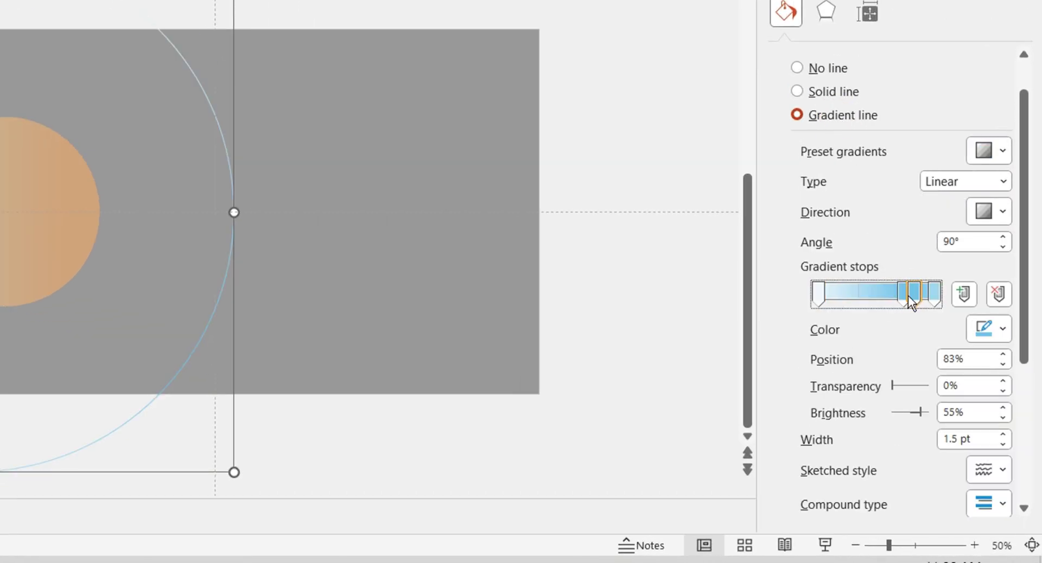
{"action": "left_click_drag", "start_coordinate": [902, 295], "coordinate": [929, 298]}
{"action": "left_click", "coordinate": [931, 299]}
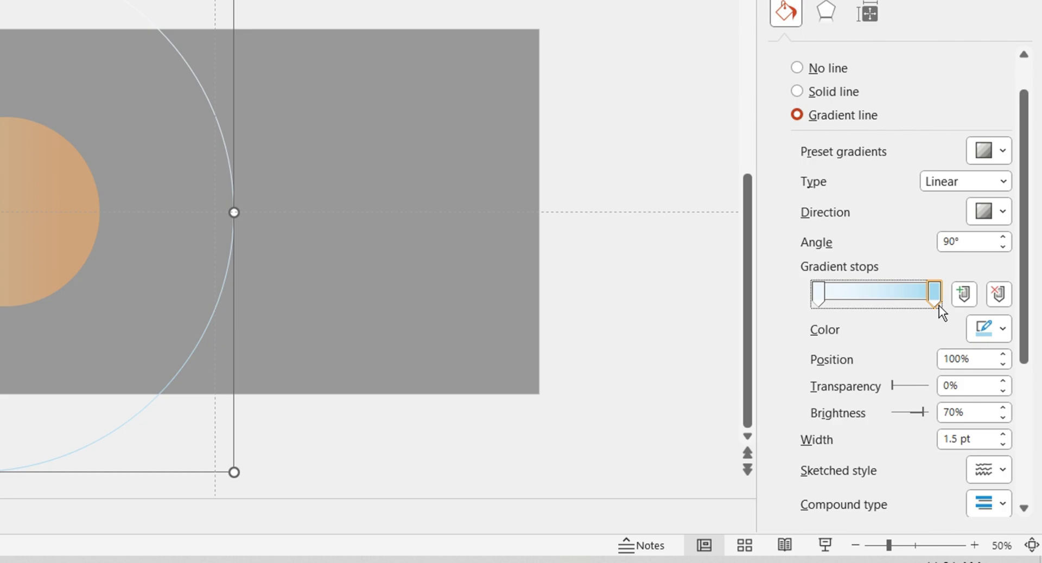
{"action": "left_click", "coordinate": [989, 330]}
{"action": "left_click", "coordinate": [902, 254]}
{"action": "left_click", "coordinate": [818, 296]}
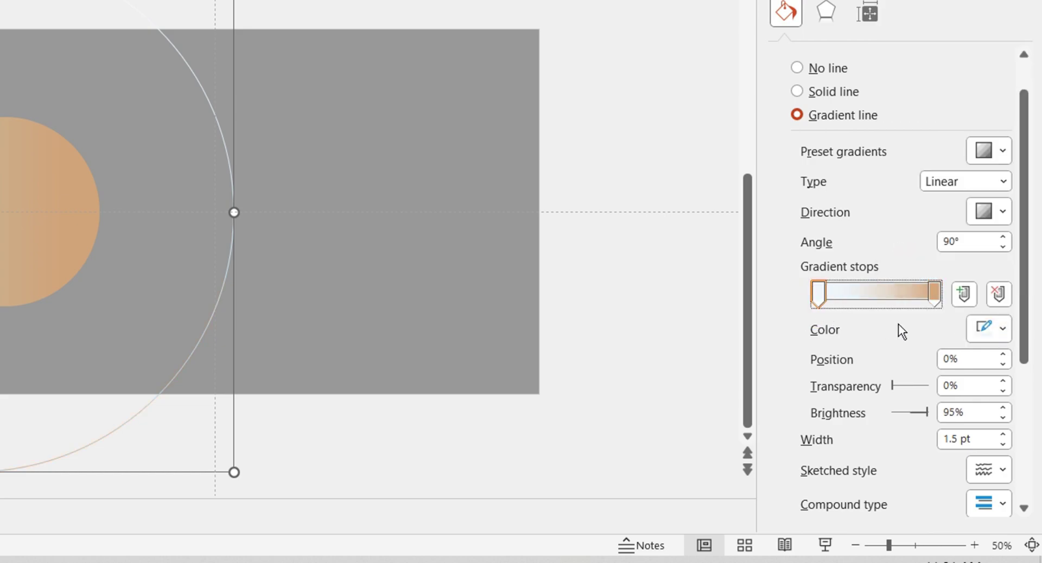
{"action": "left_click", "coordinate": [988, 329]}
{"action": "left_click", "coordinate": [902, 254]}
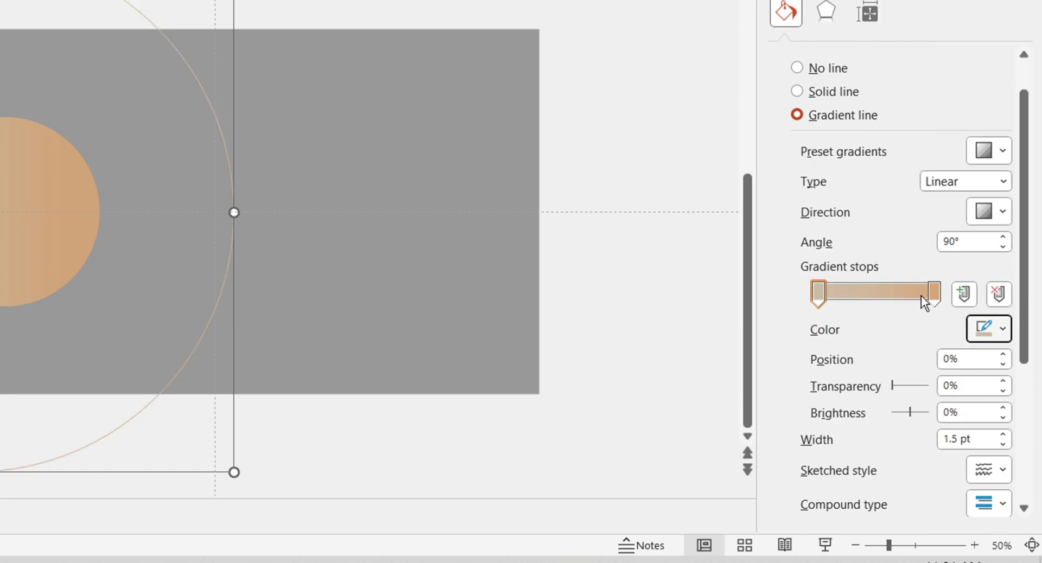
Add a gradient stop near 78% and make the first stop 100% transparent.
{"action": "left_click_drag", "start_coordinate": [916, 292], "coordinate": [905, 291]}
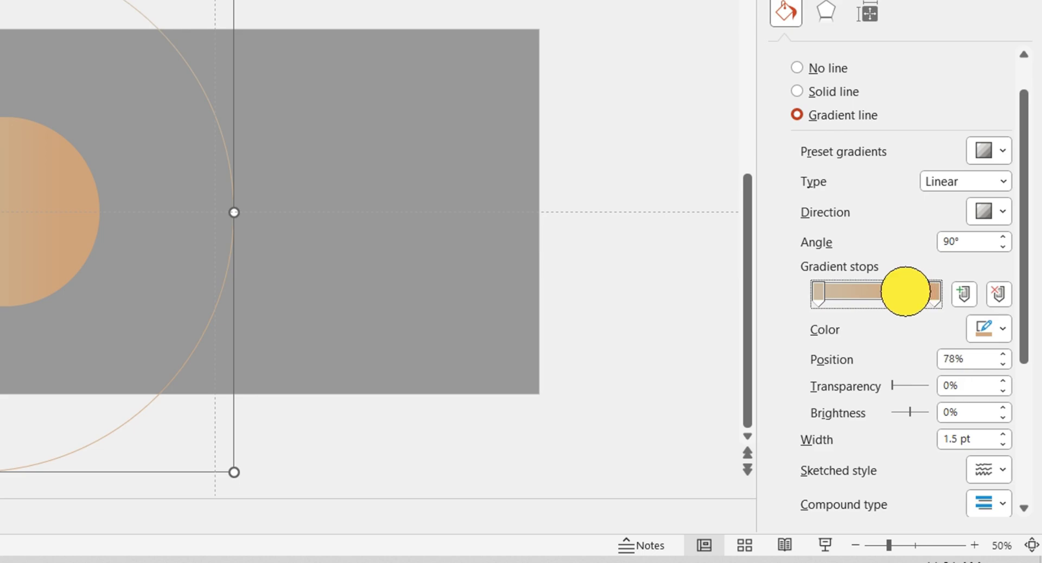
{"action": "left_click", "coordinate": [817, 293]}
{"action": "double_click", "coordinate": [944, 385]}
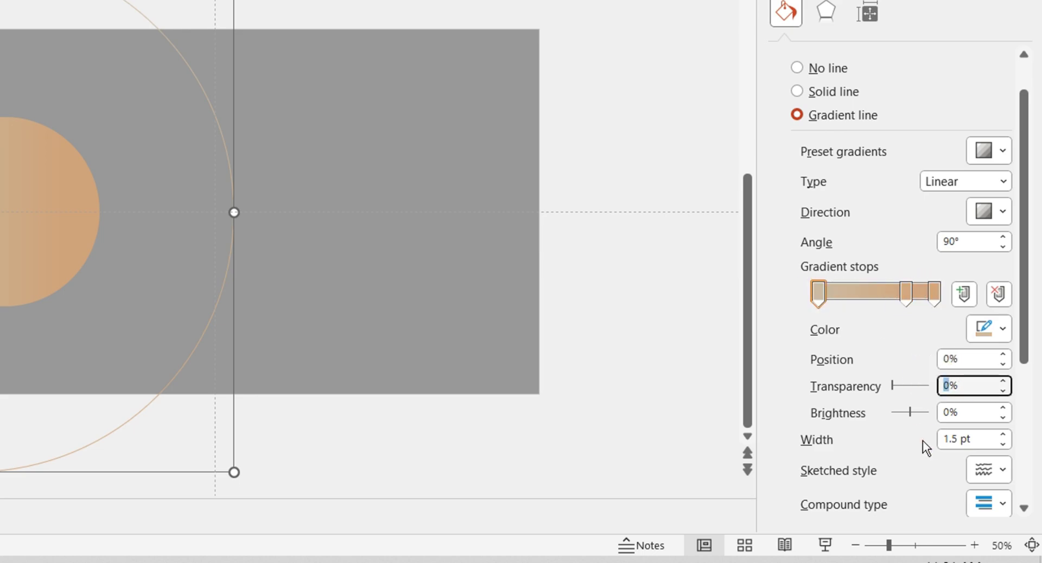
{"action": "type", "text": "100"}
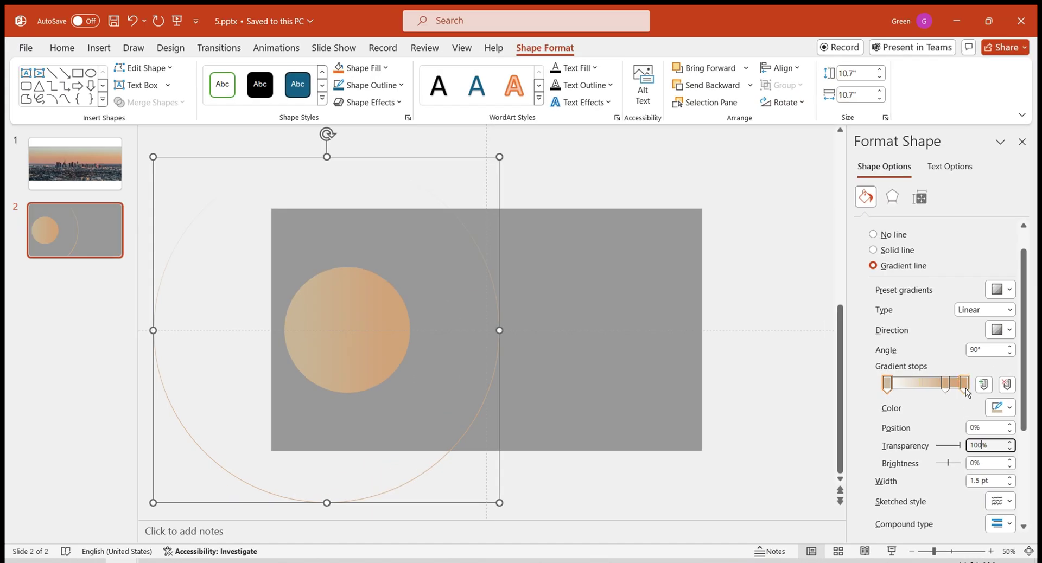
{"action": "left_click", "coordinate": [964, 385]}
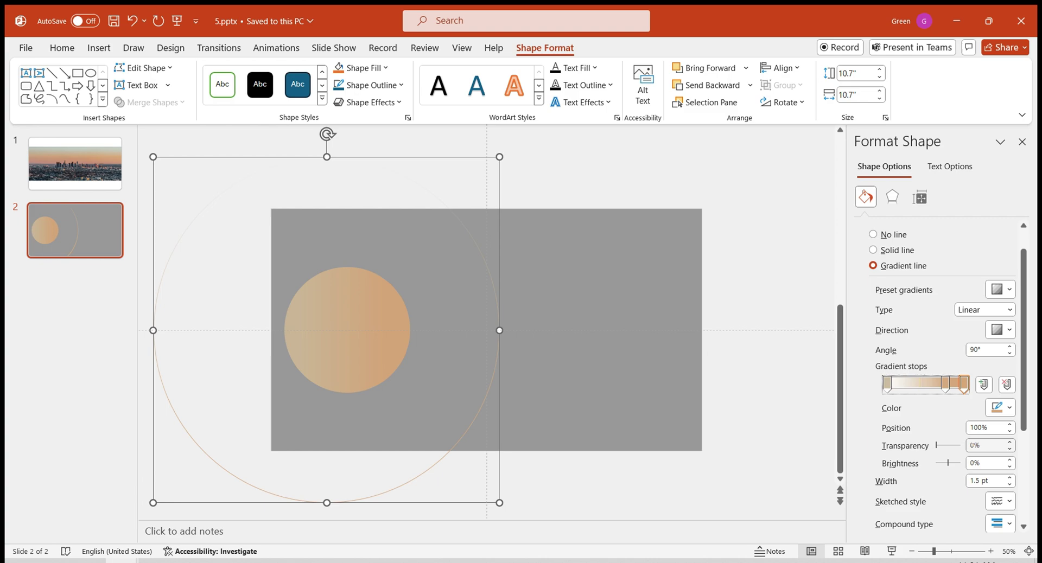
{"action": "double_click", "coordinate": [965, 446]}
{"action": "type", "text": "100"}
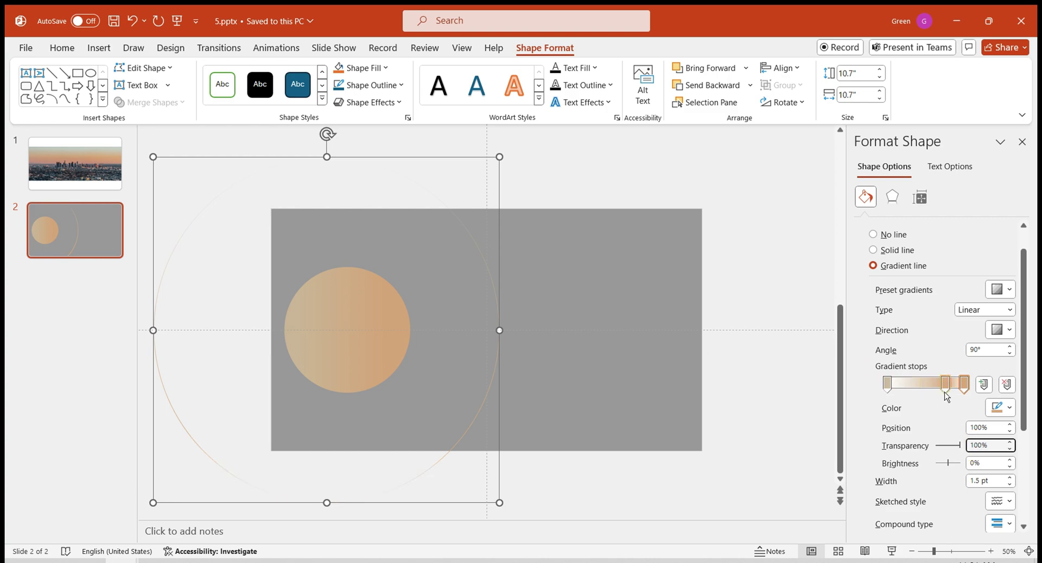
{"action": "left_click", "coordinate": [944, 392]}
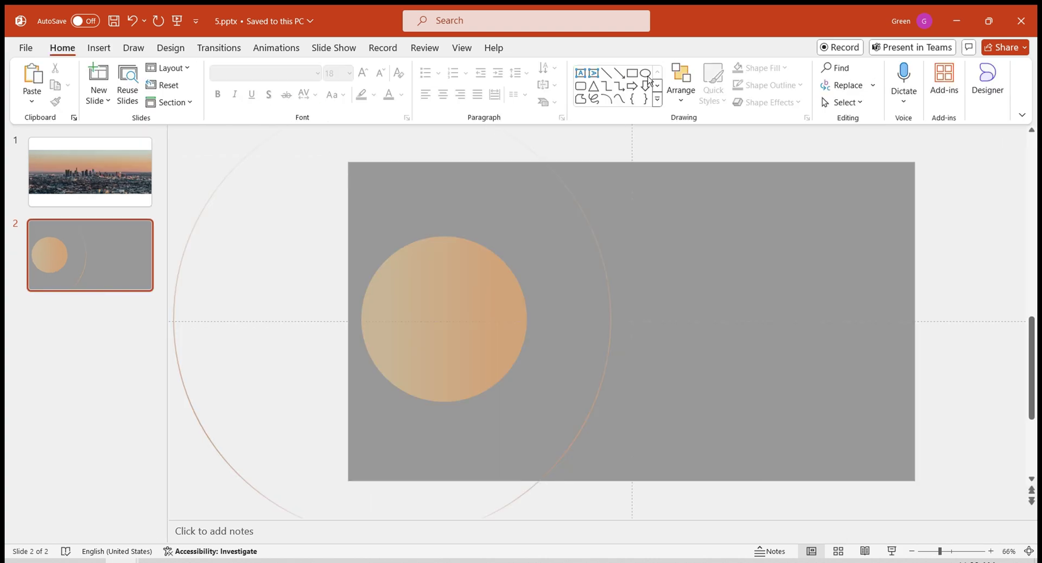
Draw a small white dot with no outline near the top of the ring.
{"action": "left_click_drag", "start_coordinate": [554, 184], "coordinate": [569, 197]}
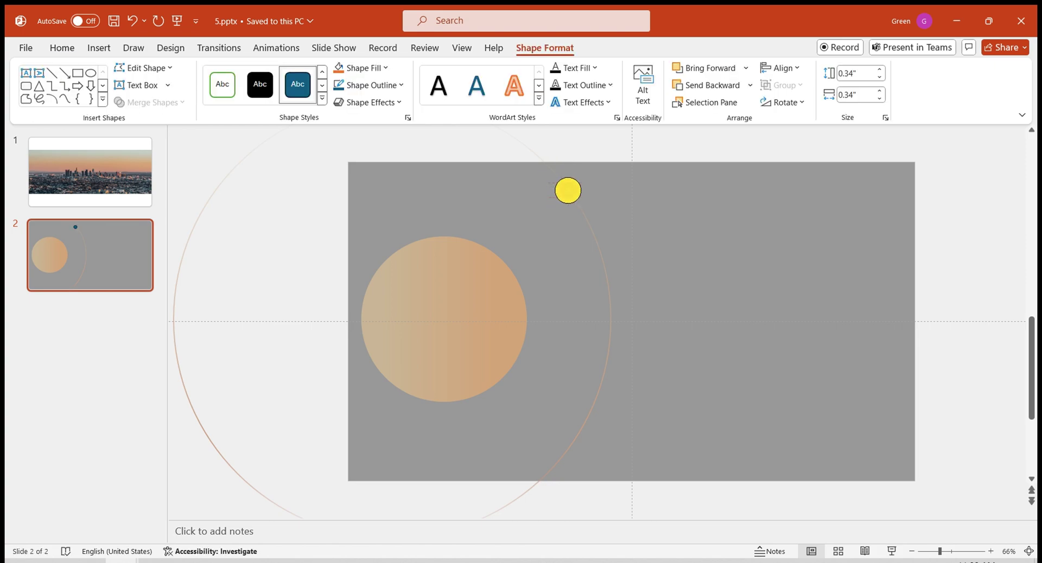
{"action": "right_click", "coordinate": [568, 191]}
{"action": "left_click", "coordinate": [634, 517]}
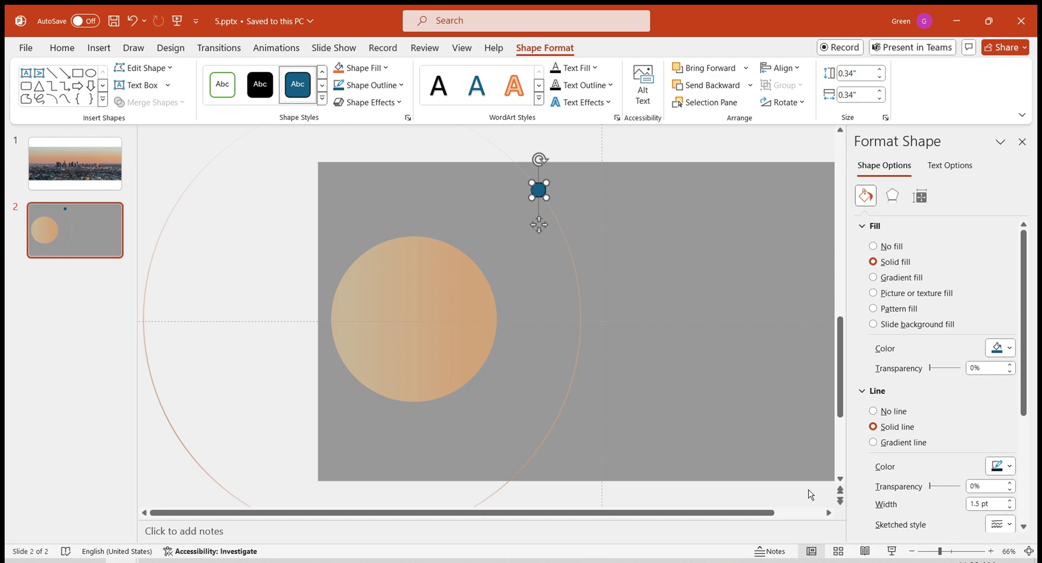
{"action": "left_click", "coordinate": [1000, 348]}
{"action": "left_click", "coordinate": [932, 170]}
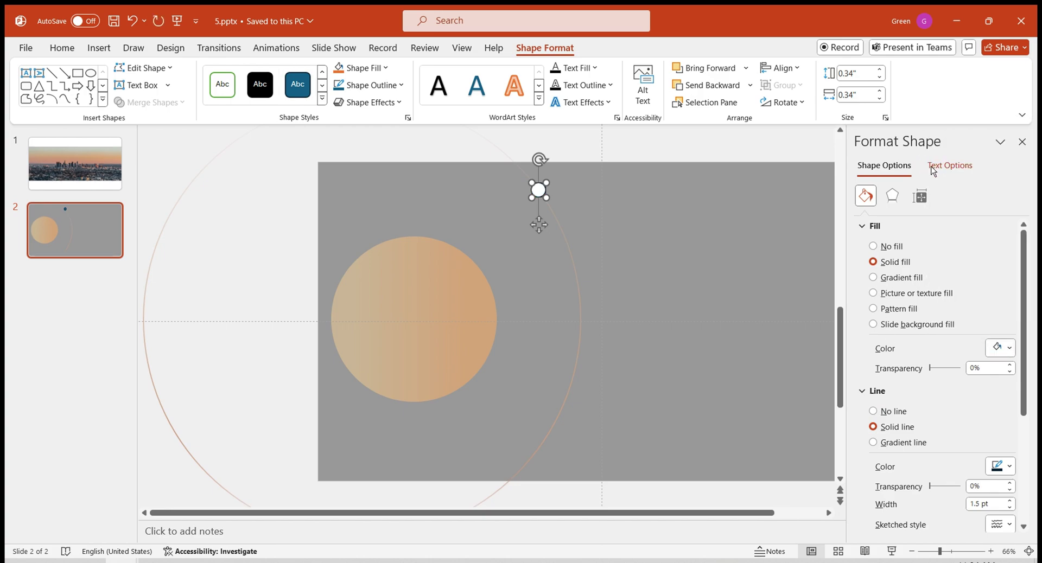
{"action": "left_click", "coordinate": [886, 411]}
Paste copies of the white dot and place them along the ring's arc.
{"action": "key", "text": "ctrl+v"}
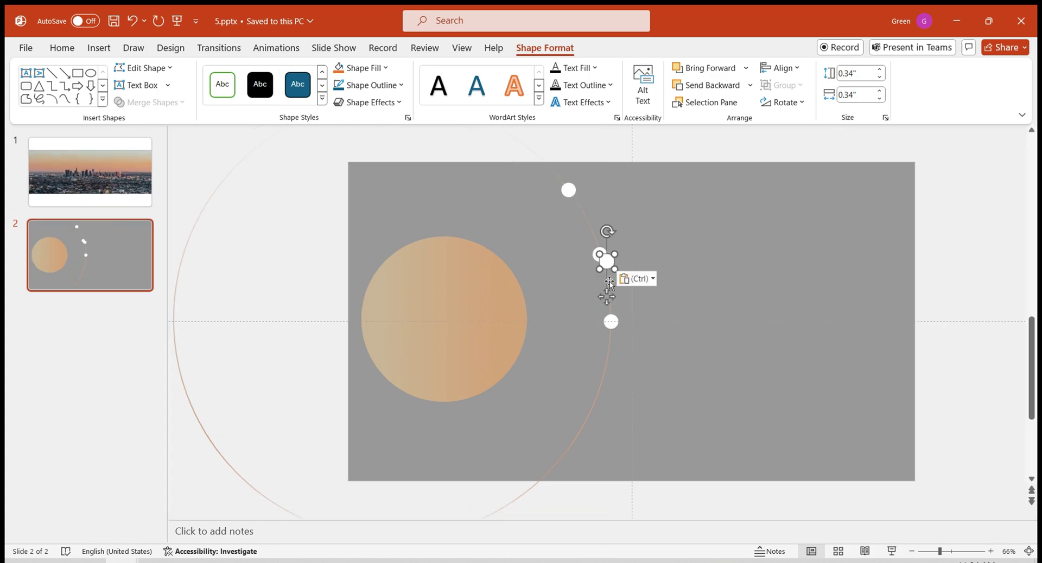
{"action": "left_click_drag", "start_coordinate": [594, 400], "coordinate": [596, 399]}
{"action": "mouse_move", "coordinate": [600, 255]}
{"action": "left_mouse_down"}
{"action": "mouse_move", "coordinate": [566, 456]}
{"action": "mouse_move", "coordinate": [521, 490]}
{"action": "left_mouse_up"}
{"action": "scroll", "coordinate": [635, 528], "scroll_direction": "down", "scroll_amount": 2}
{"action": "left_click", "coordinate": [472, 339]}
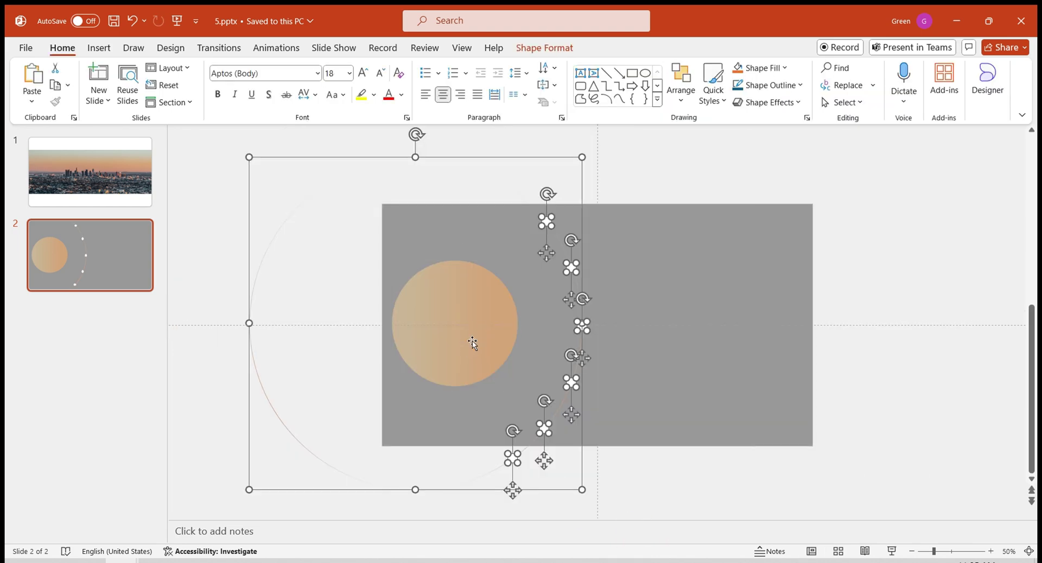
{"action": "left_click", "coordinate": [616, 181]}
{"action": "scroll", "coordinate": [744, 495], "scroll_direction": "up", "scroll_amount": 2}
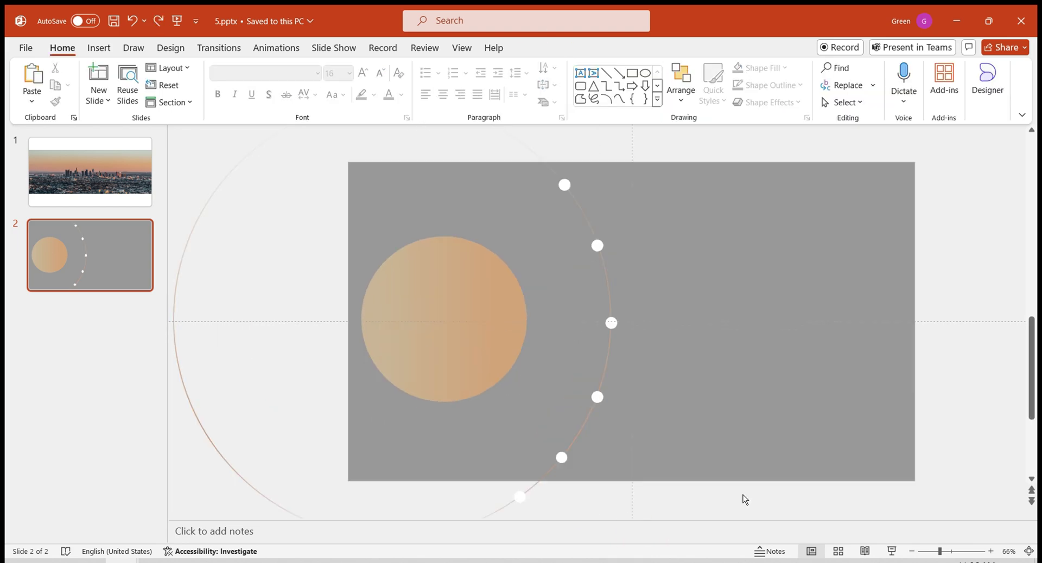
Paste the PART 01–06 labels beside the dots.
{"action": "key", "text": "ctrl+v"}
{"action": "left_click", "coordinate": [748, 495]}
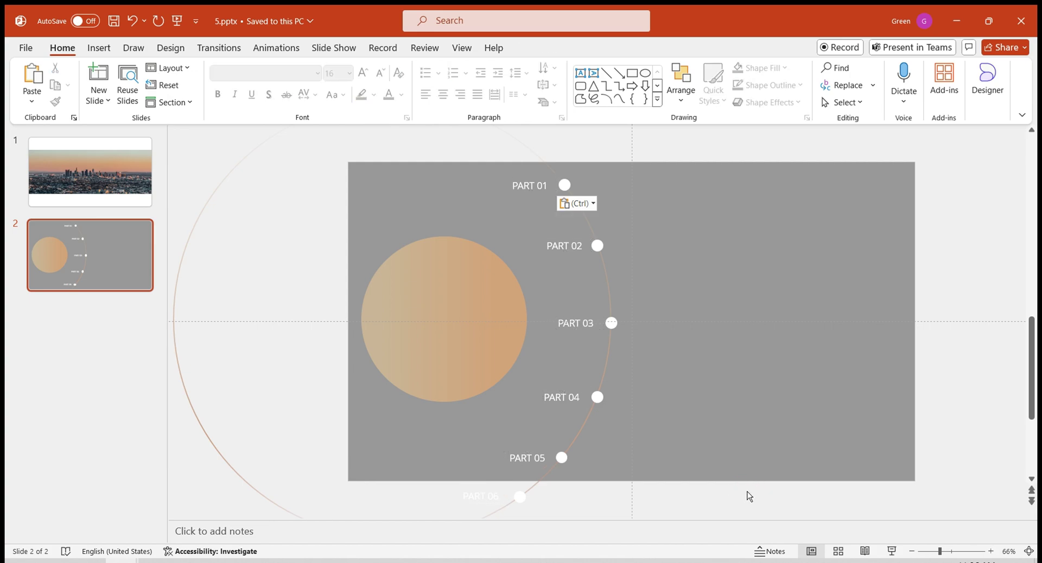
{"action": "left_click", "coordinate": [913, 355]}
{"action": "left_click", "coordinate": [979, 309]}
{"action": "scroll", "coordinate": [877, 402], "scroll_direction": "down", "scroll_amount": 1}
Paste the skyline photo on slide 2, align it to the top, and send it to back.
{"action": "scroll", "coordinate": [875, 402], "scroll_direction": "down", "scroll_amount": 1}
{"action": "key", "text": "ctrl+v"}
{"action": "left_click_drag", "start_coordinate": [616, 312], "coordinate": [614, 288]}
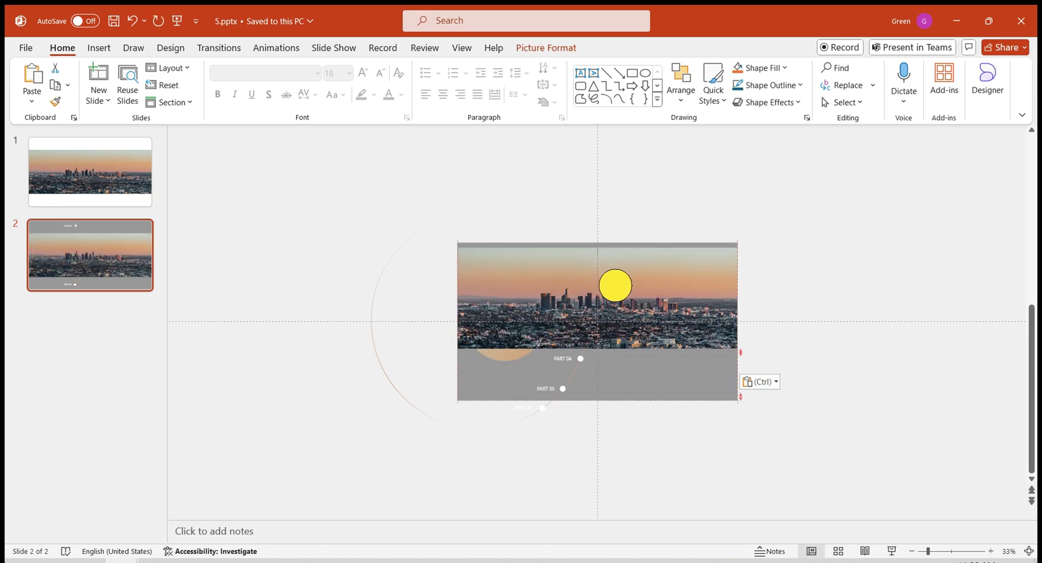
{"action": "left_click_drag", "start_coordinate": [740, 344], "coordinate": [807, 400]}
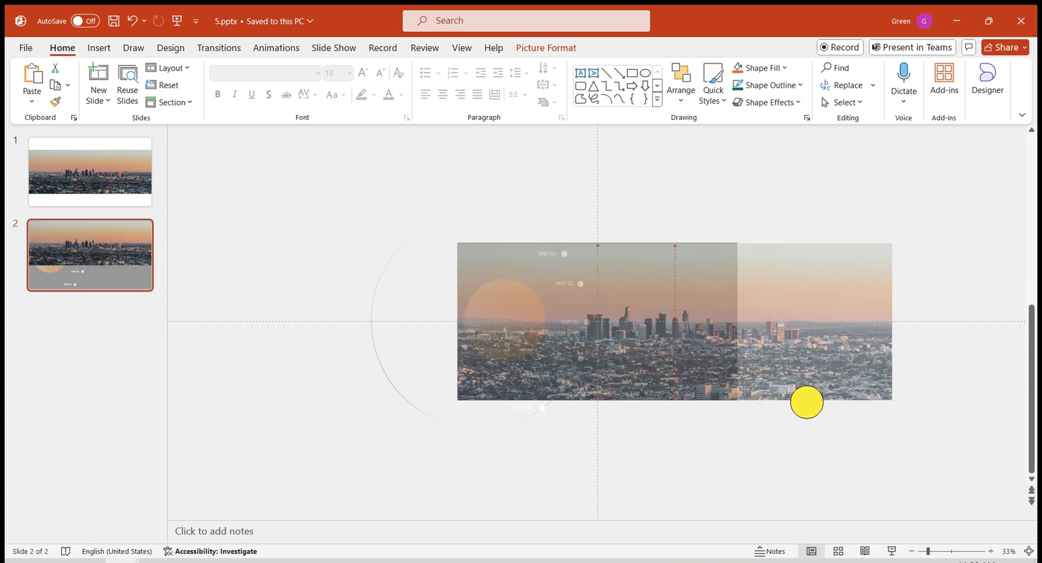
{"action": "key", "text": "ctrl+z"}
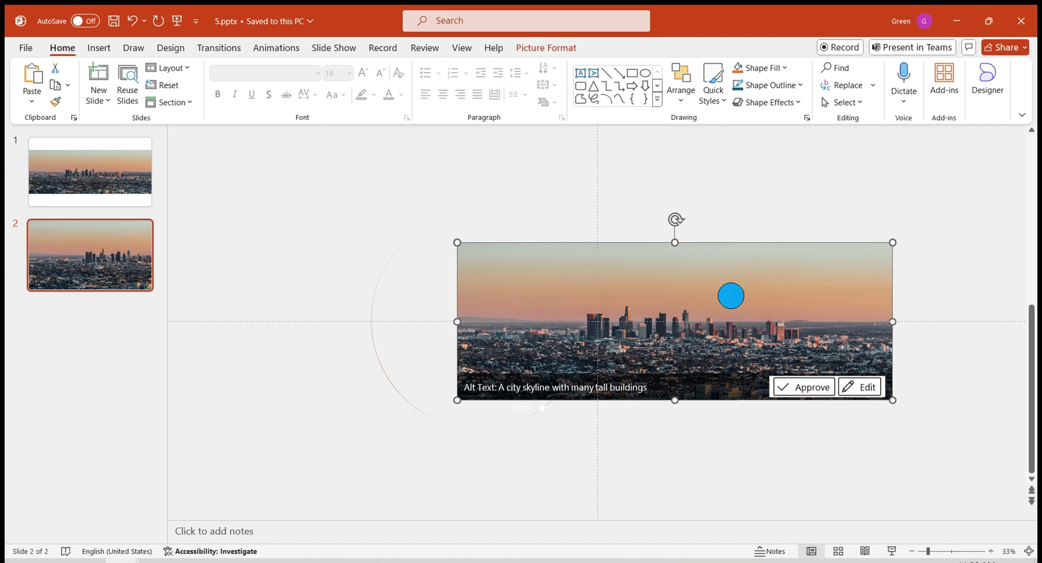
{"action": "right_click", "coordinate": [731, 296]}
{"action": "left_click", "coordinate": [793, 386]}
{"action": "left_click", "coordinate": [111, 269]}
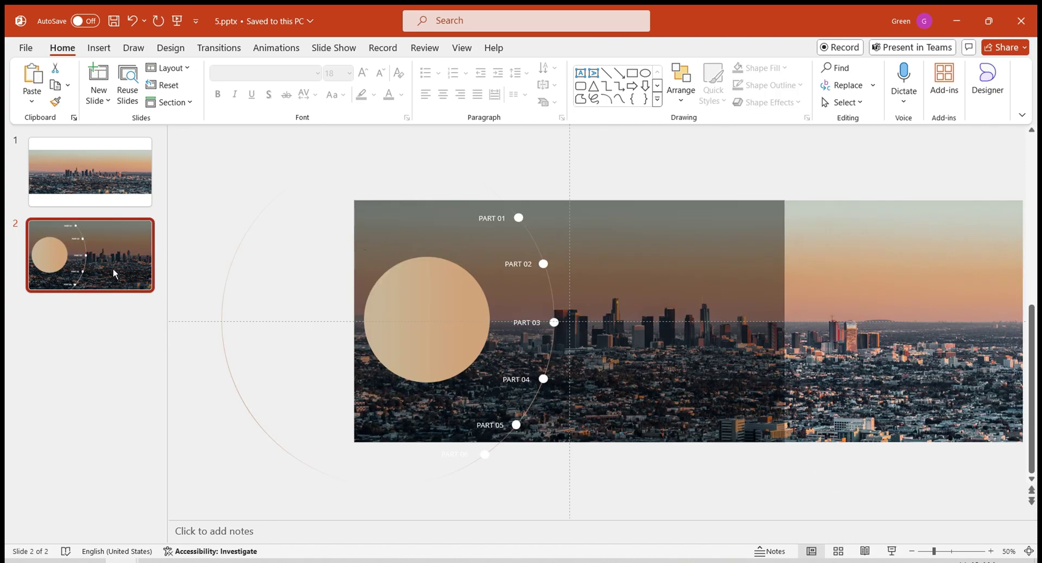
Duplicate slide 2 as slide 3 and rotate the outer ring to shift the dots.
{"action": "key", "text": "ctrl+d"}
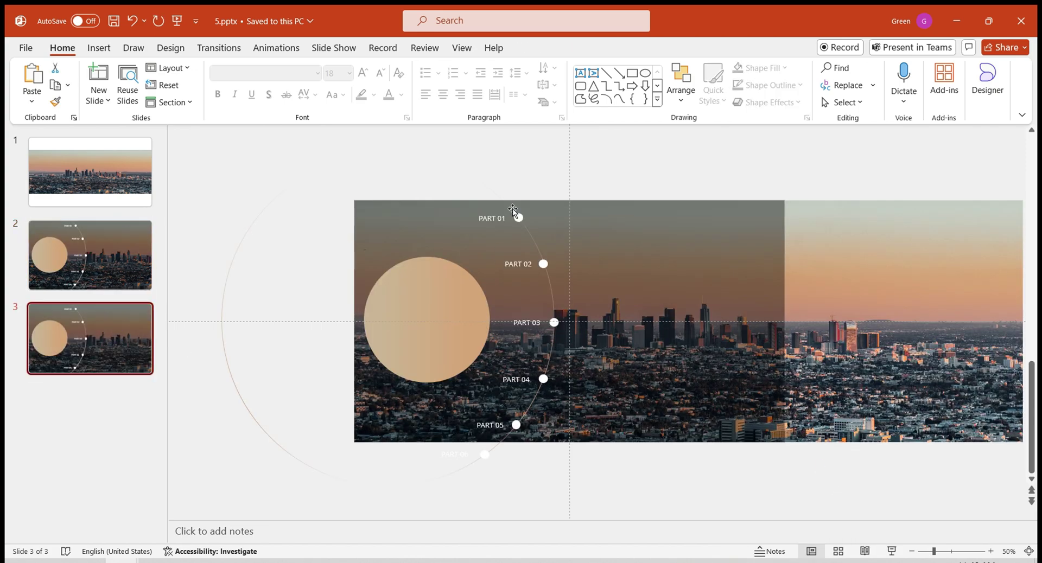
{"action": "left_click", "coordinate": [428, 161]}
{"action": "left_click_drag", "start_coordinate": [389, 135], "coordinate": [334, 172]}
{"action": "left_click", "coordinate": [744, 494]}
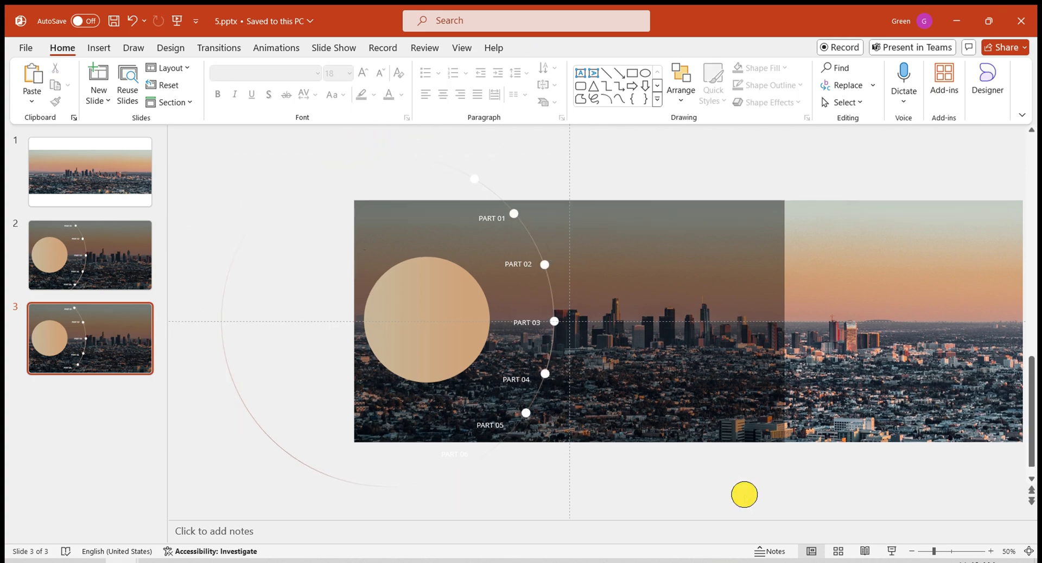
{"action": "left_click", "coordinate": [495, 218]}
{"action": "key", "text": "ctrl+z"}
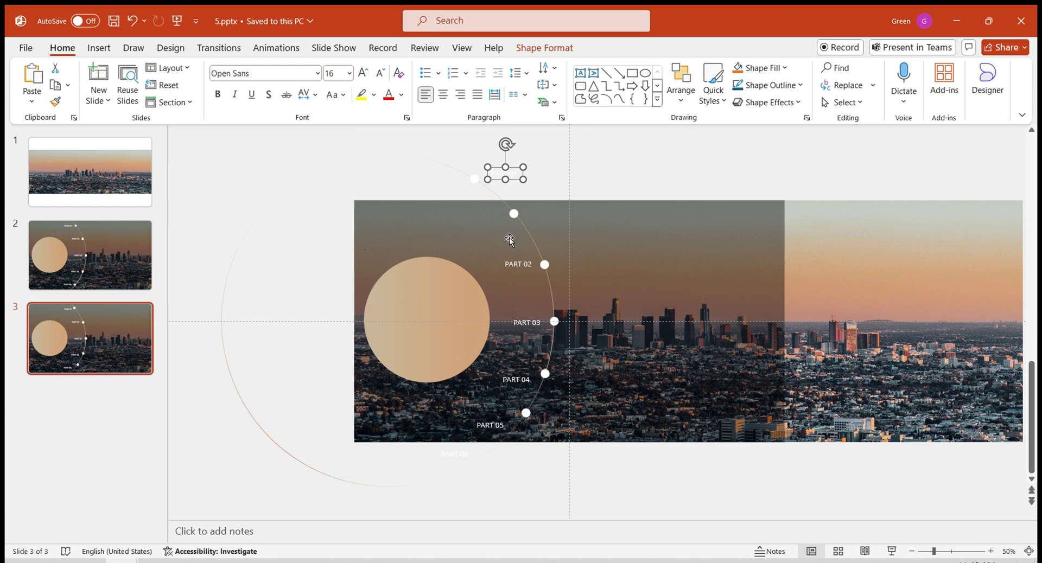
{"action": "key", "text": "ctrl+z"}
{"action": "key", "text": "ctrl+z"}
{"action": "key", "text": "ctrl+z"}
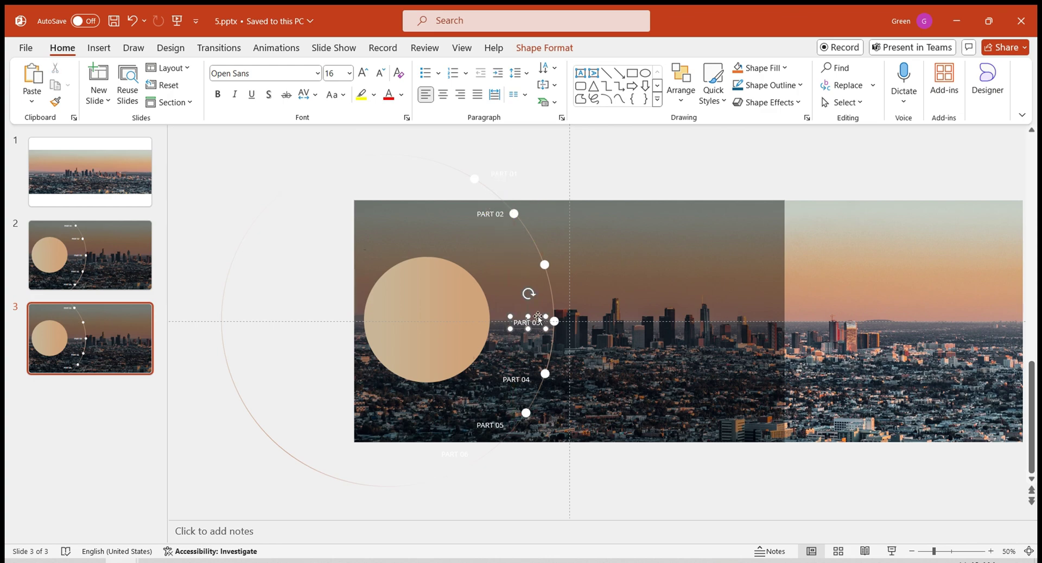
Move the PART 03–06 labels beside their dots and shift the city photo left.
{"action": "left_click_drag", "start_coordinate": [538, 318], "coordinate": [531, 259]}
{"action": "left_click_drag", "start_coordinate": [516, 378], "coordinate": [538, 315]}
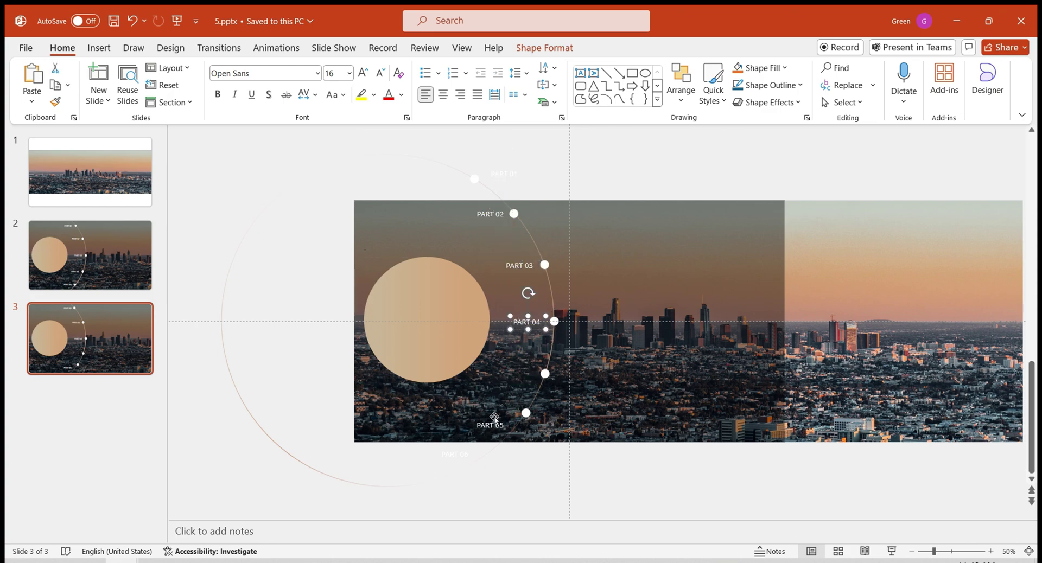
{"action": "left_click_drag", "start_coordinate": [494, 418], "coordinate": [530, 369]}
{"action": "left_click_drag", "start_coordinate": [455, 454], "coordinate": [515, 407]}
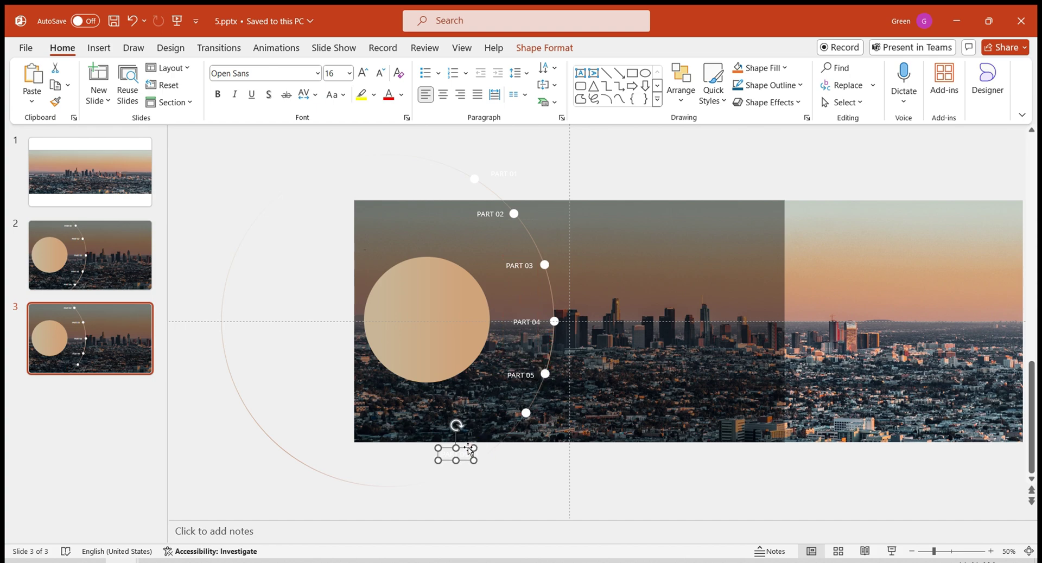
{"action": "left_click", "coordinate": [597, 482]}
{"action": "left_click", "coordinate": [902, 356]}
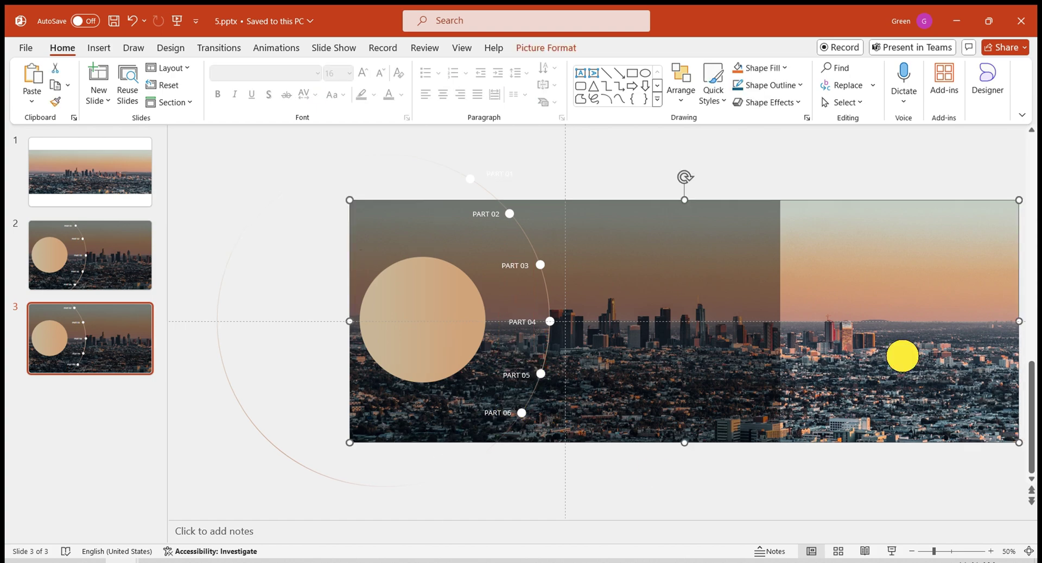
{"action": "left_click_drag", "start_coordinate": [902, 355], "coordinate": [886, 356]}
{"action": "left_click", "coordinate": [787, 485]}
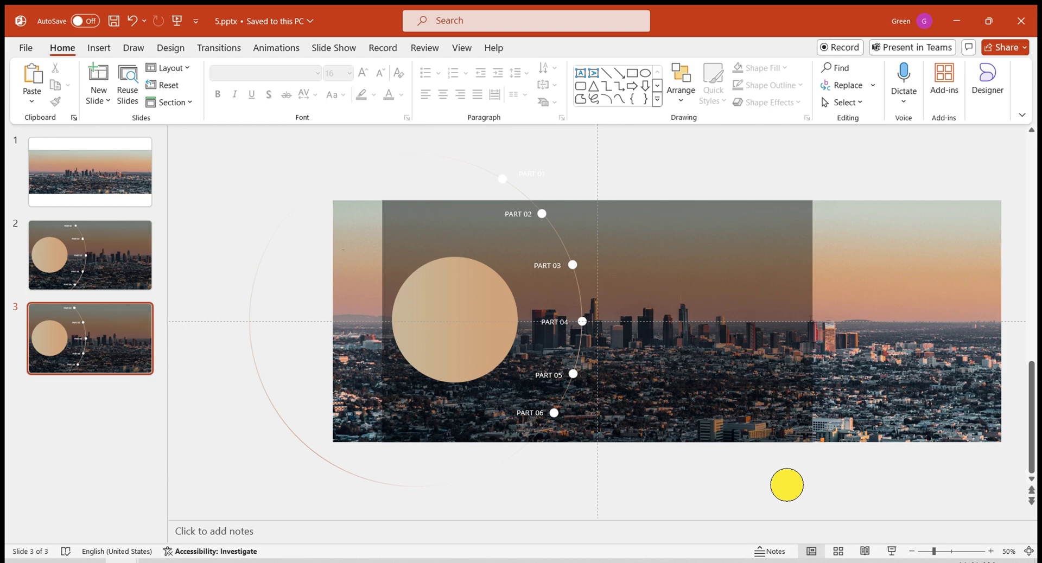
Duplicate slide 3 as slide 4 and rotate the arc one dot further.
{"action": "left_click", "coordinate": [109, 362]}
{"action": "key", "text": "ctrl+d"}
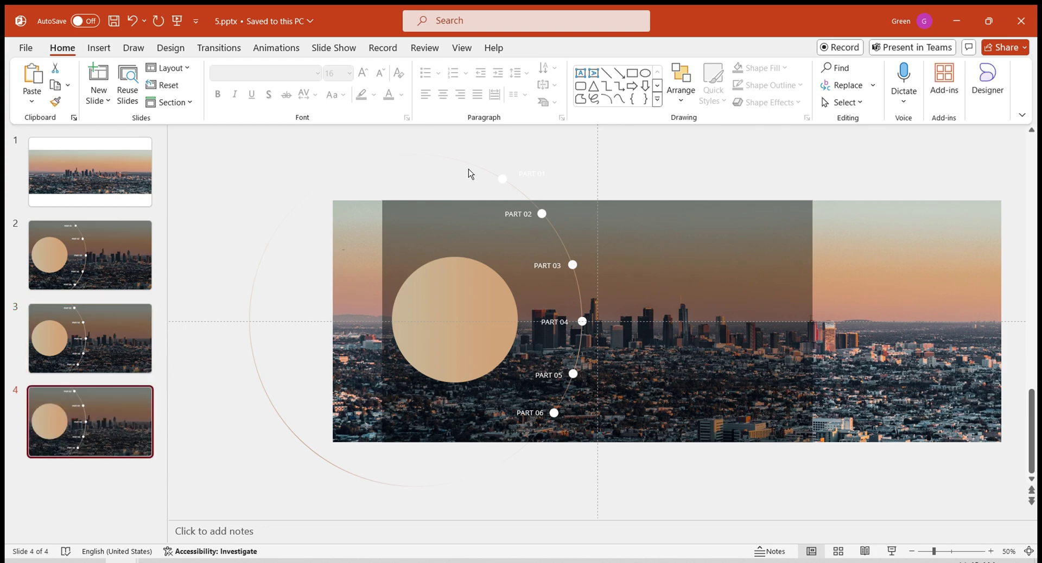
{"action": "left_click", "coordinate": [470, 170]}
{"action": "mouse_move", "coordinate": [344, 136]}
{"action": "left_mouse_down"}
{"action": "mouse_move", "coordinate": [297, 189]}
{"action": "mouse_move", "coordinate": [296, 171]}
{"action": "left_mouse_up"}
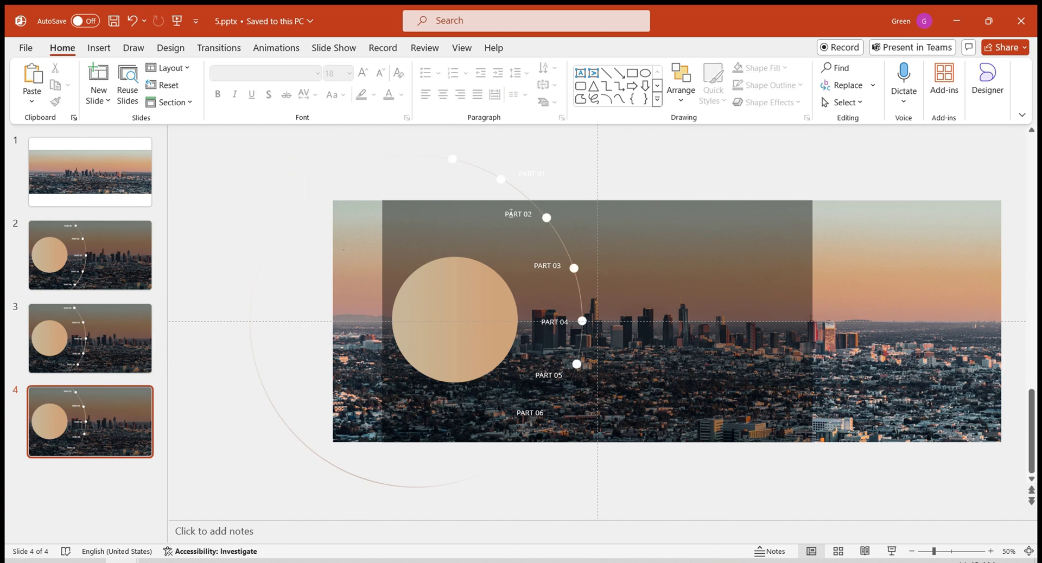
Realign the PART 03–06 labels beside their dots and shift the city photo further left.
{"action": "left_click", "coordinate": [537, 180]}
{"action": "left_click", "coordinate": [532, 256]}
{"action": "left_click_drag", "start_coordinate": [558, 260], "coordinate": [535, 216]}
{"action": "key", "text": "ctrl+z"}
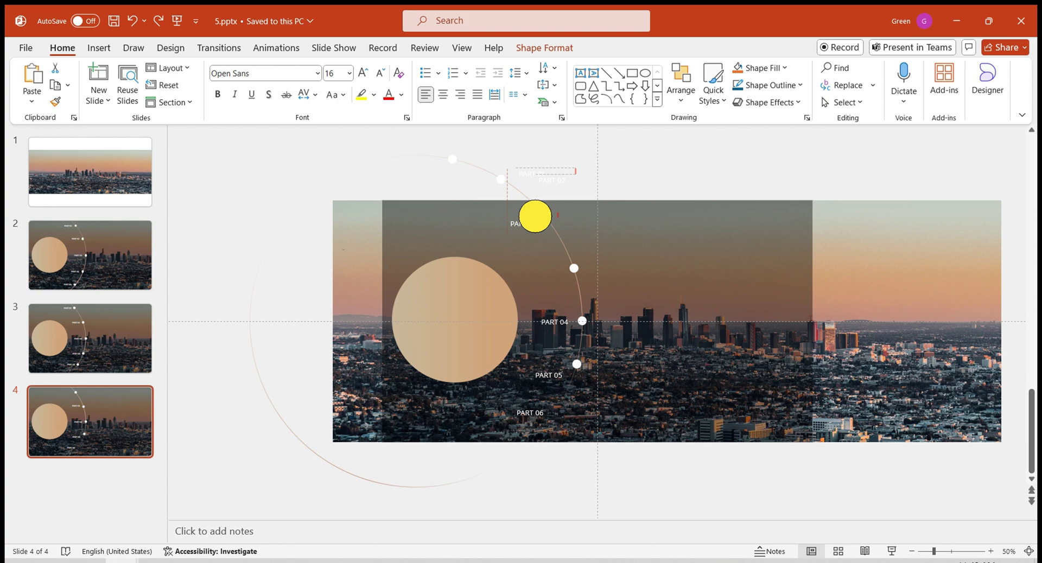
{"action": "left_click_drag", "start_coordinate": [556, 320], "coordinate": [551, 268]}
{"action": "left_click_drag", "start_coordinate": [548, 374], "coordinate": [557, 320]}
{"action": "left_click_drag", "start_coordinate": [537, 412], "coordinate": [563, 357]}
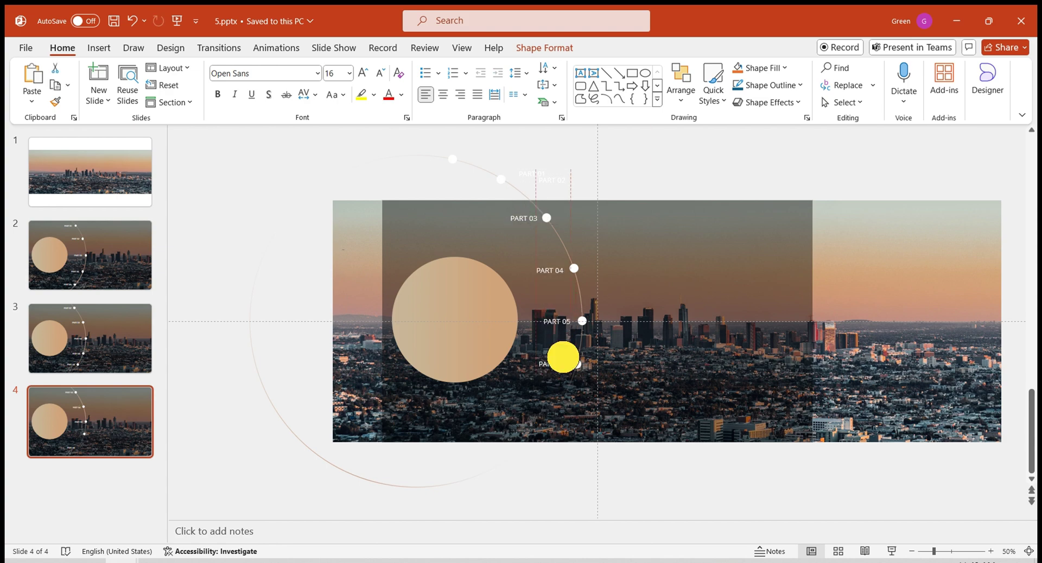
{"action": "left_click", "coordinate": [844, 350]}
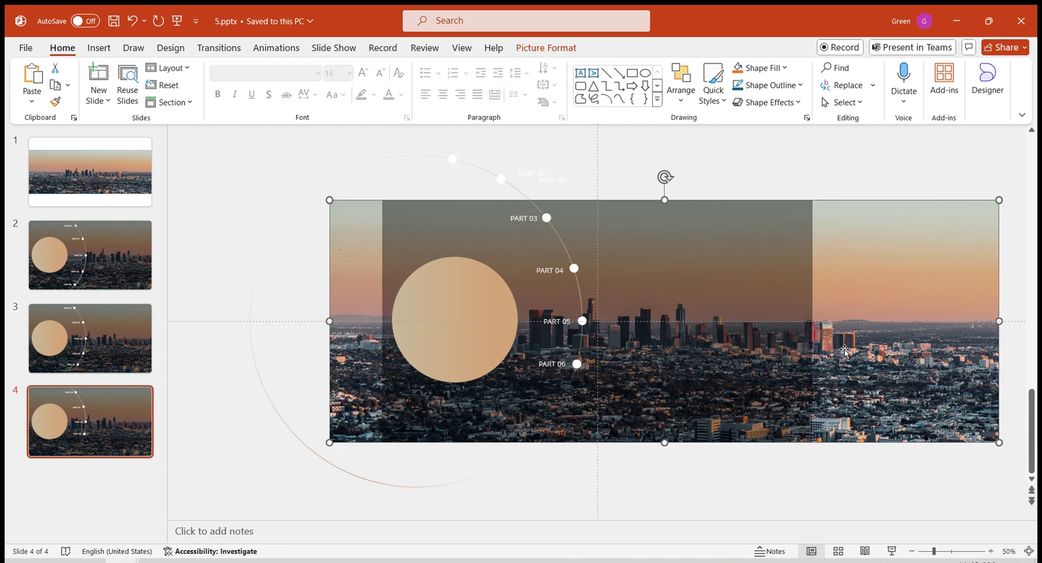
{"action": "left_click_drag", "start_coordinate": [845, 350], "coordinate": [789, 350]}
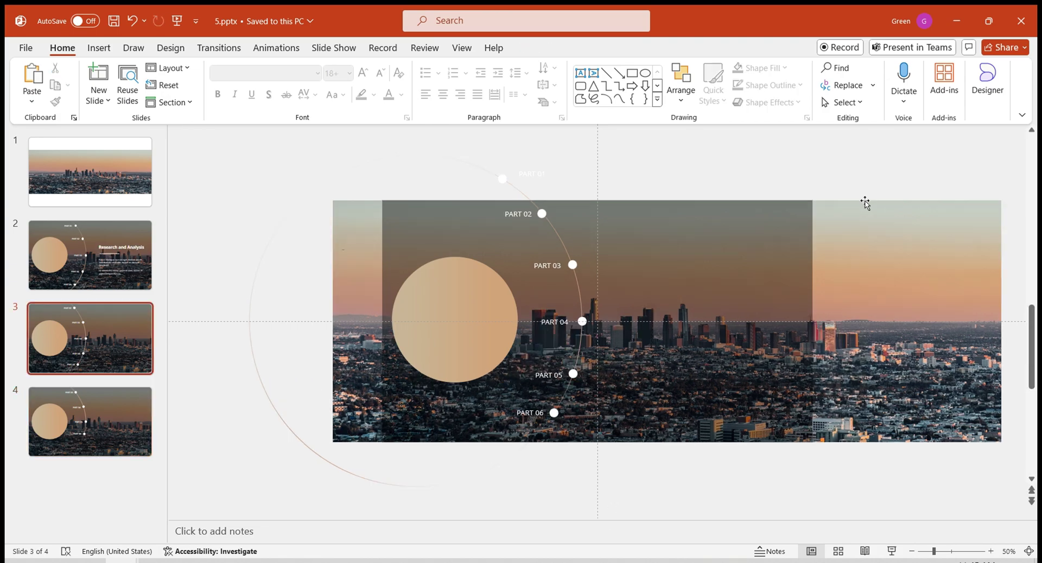
Paste the section text on slide 3 and nudge it up to show Wireframing.
{"action": "key", "text": "ctrl+v"}
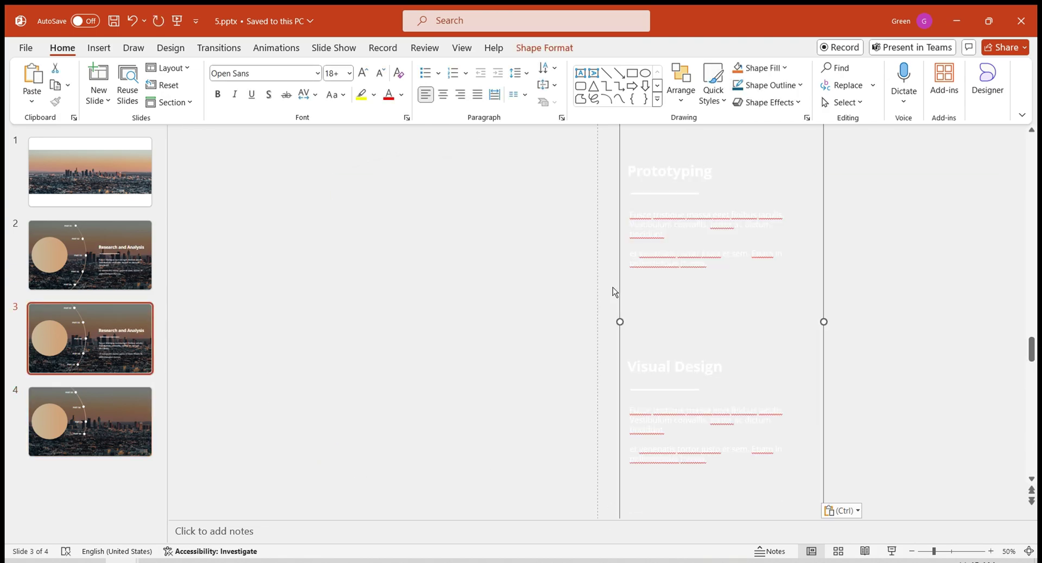
{"action": "scroll", "coordinate": [889, 347], "scroll_direction": "up", "scroll_amount": 5}
{"action": "scroll", "coordinate": [890, 345], "scroll_direction": "up", "scroll_amount": 2}
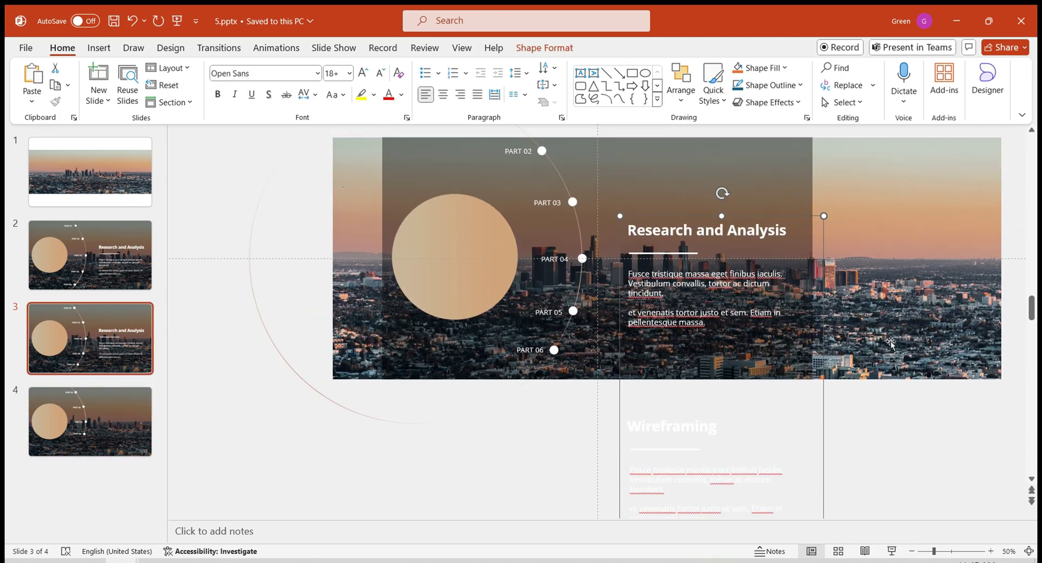
{"action": "scroll", "coordinate": [876, 344], "scroll_direction": "up", "scroll_amount": 2}
{"action": "key", "text": "Up"}
{"action": "key", "text": "Up"}
{"action": "key", "text": "Up"}
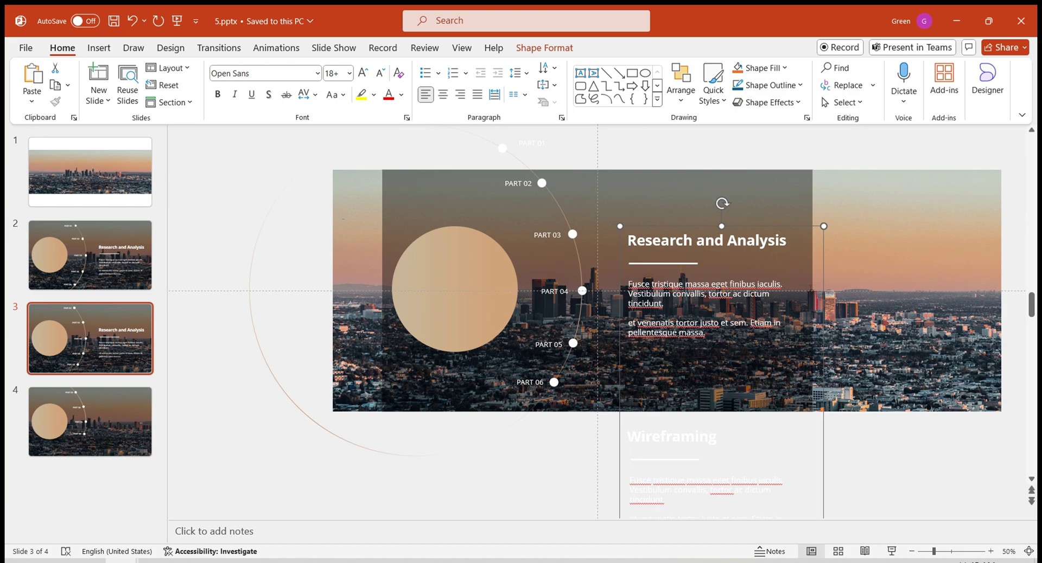
{"action": "key", "text": "Up"}
{"action": "key", "text": "Up"}
{"action": "key", "text": "Up"}
{"action": "key", "text": "Up"}
{"action": "key", "text": "Up"}
{"action": "key", "text": "Up"}
{"action": "key", "text": "Up"}
{"action": "key", "text": "Up"}
{"action": "key", "text": "Up"}
{"action": "key", "text": "Up"}
{"action": "key", "text": "Up"}
{"action": "key", "text": "Up"}
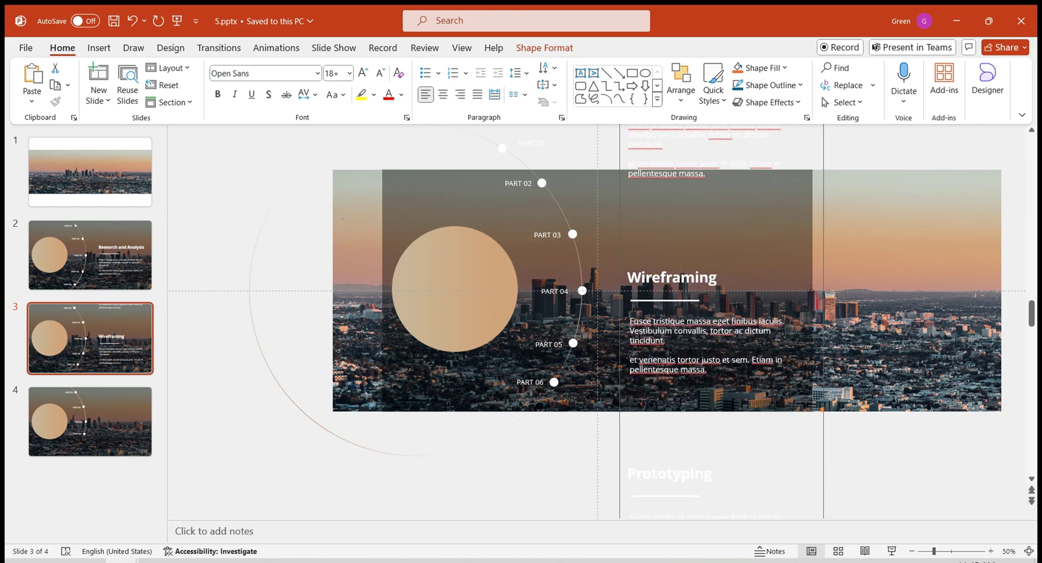
{"action": "key", "text": "Up"}
{"action": "key", "text": "Up"}
{"action": "key", "text": "Up"}
{"action": "key", "text": "Up"}
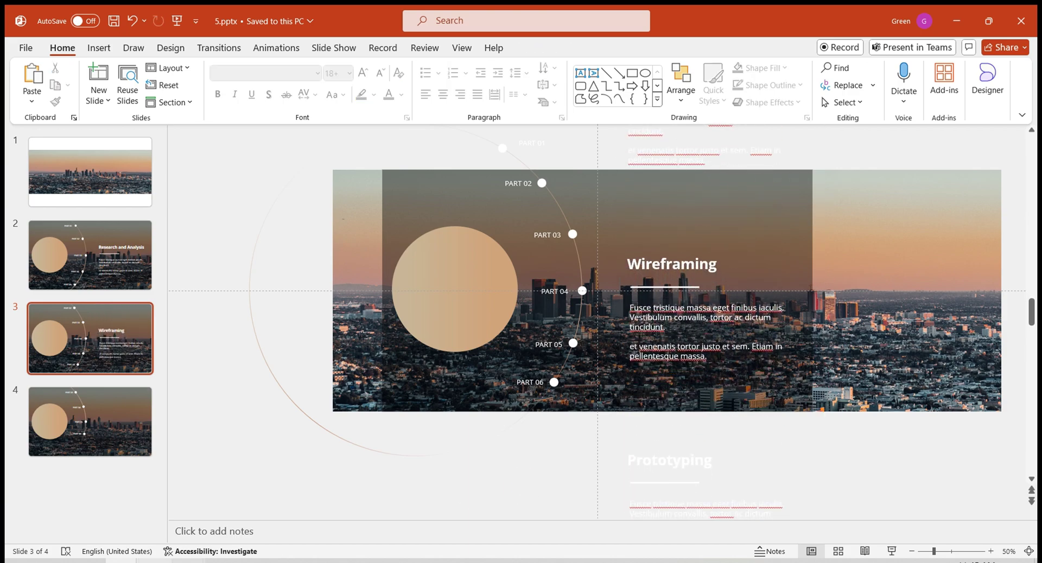
On slide 4, nudge the section text up to show Prototyping.
{"action": "left_click", "coordinate": [78, 408]}
{"action": "scroll", "coordinate": [752, 316], "scroll_direction": "up", "scroll_amount": 4}
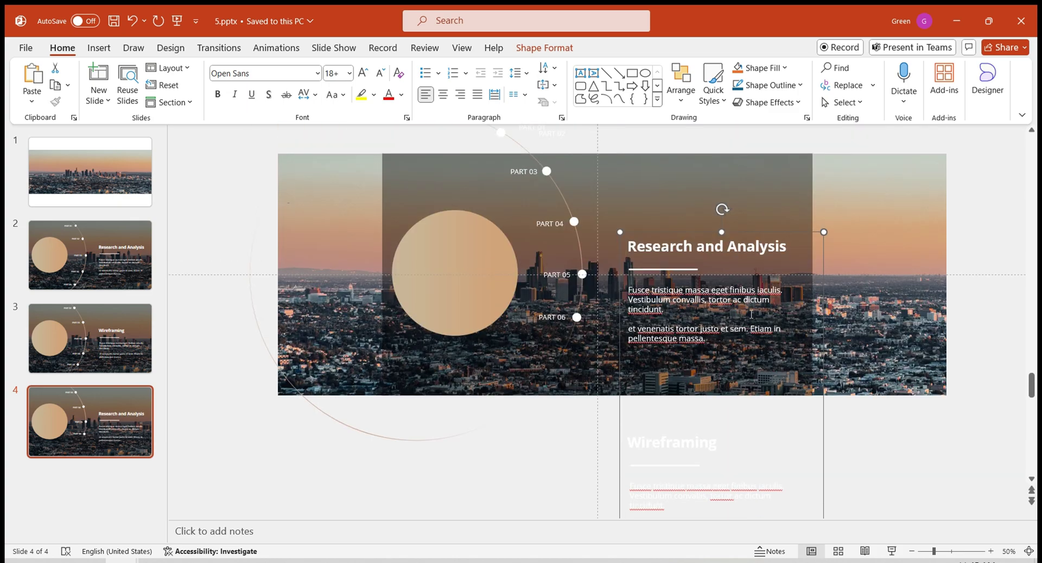
{"action": "key", "text": "Up"}
{"action": "key", "text": "Up"}
{"action": "key", "text": "Up"}
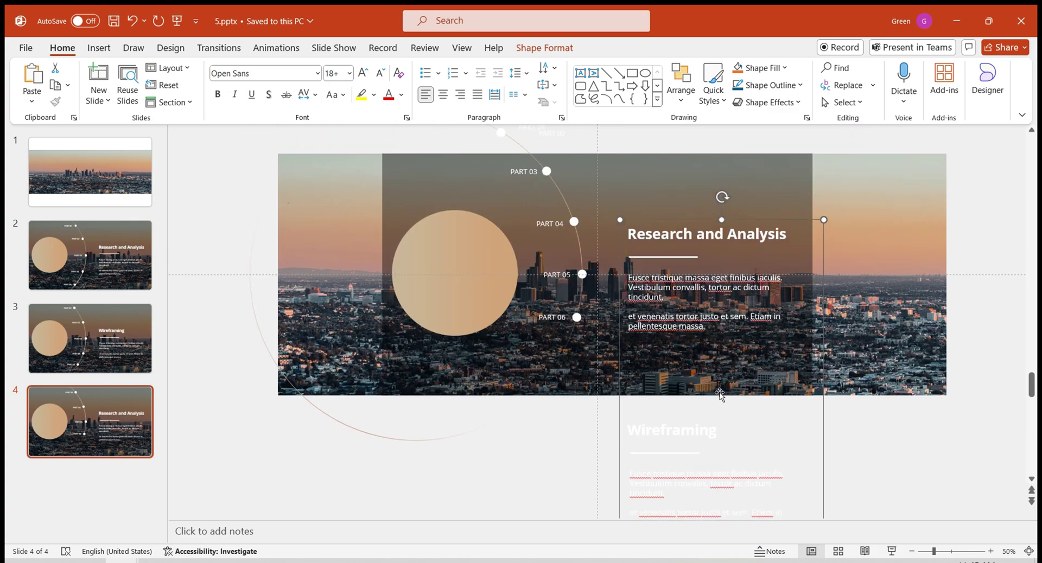
{"action": "key", "text": "Up"}
{"action": "key", "text": "Up"}
{"action": "key", "text": "Up"}
{"action": "key", "text": "Up"}
{"action": "key", "text": "Up"}
{"action": "key", "text": "Up"}
{"action": "key", "text": "Up"}
{"action": "key", "text": "Up"}
{"action": "key", "text": "Up"}
{"action": "key", "text": "Up"}
{"action": "key", "text": "Up"}
{"action": "key", "text": "Up"}
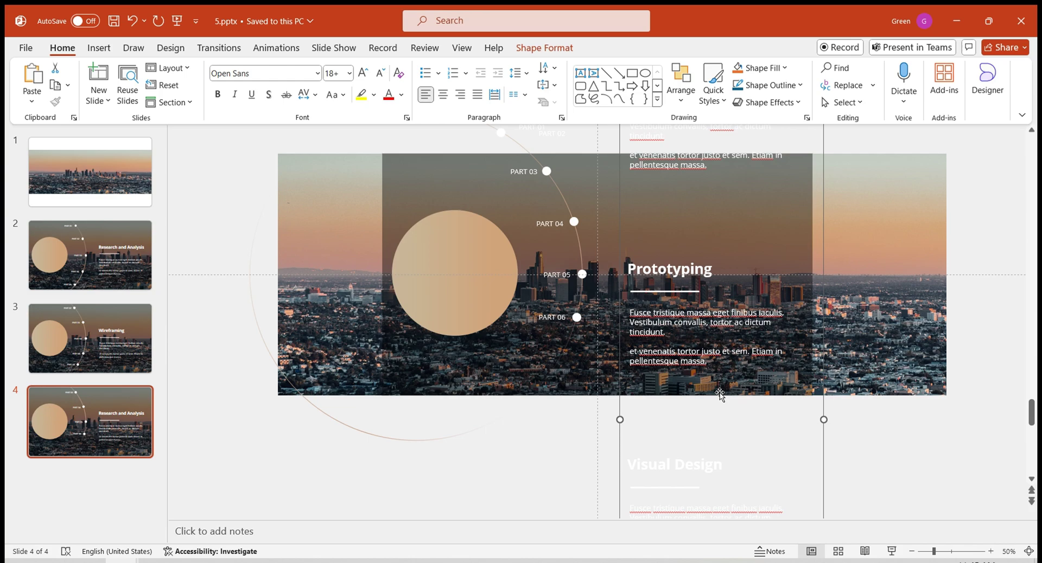
{"action": "key", "text": "Up"}
{"action": "key", "text": "Up"}
{"action": "key", "text": "Up"}
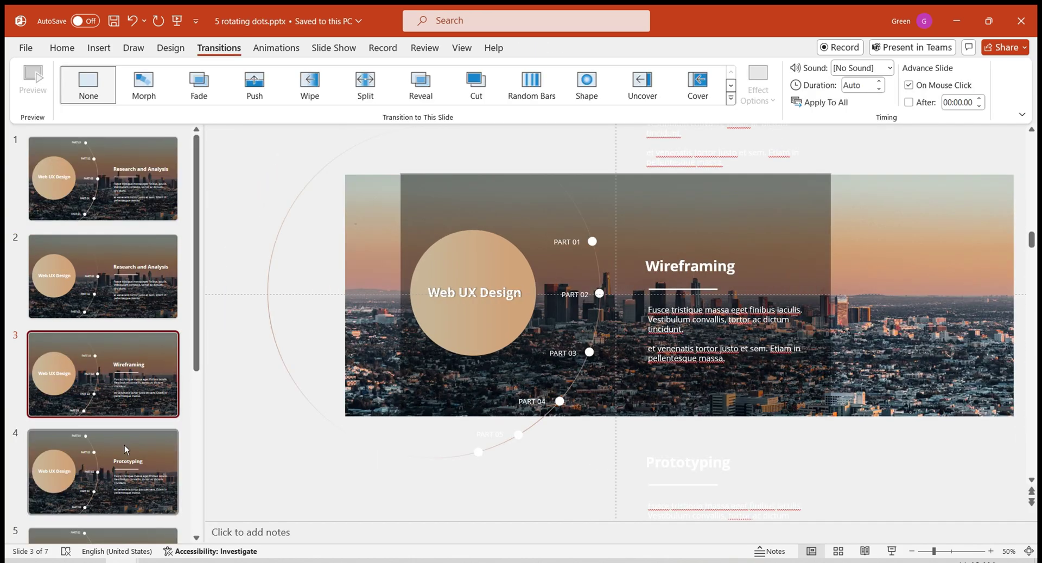
Review slides 4 through 7, from Visual Design to Implementation and Handoff.
{"action": "left_click", "coordinate": [108, 464]}
{"action": "scroll", "coordinate": [106, 464], "scroll_direction": "down", "scroll_amount": 2}
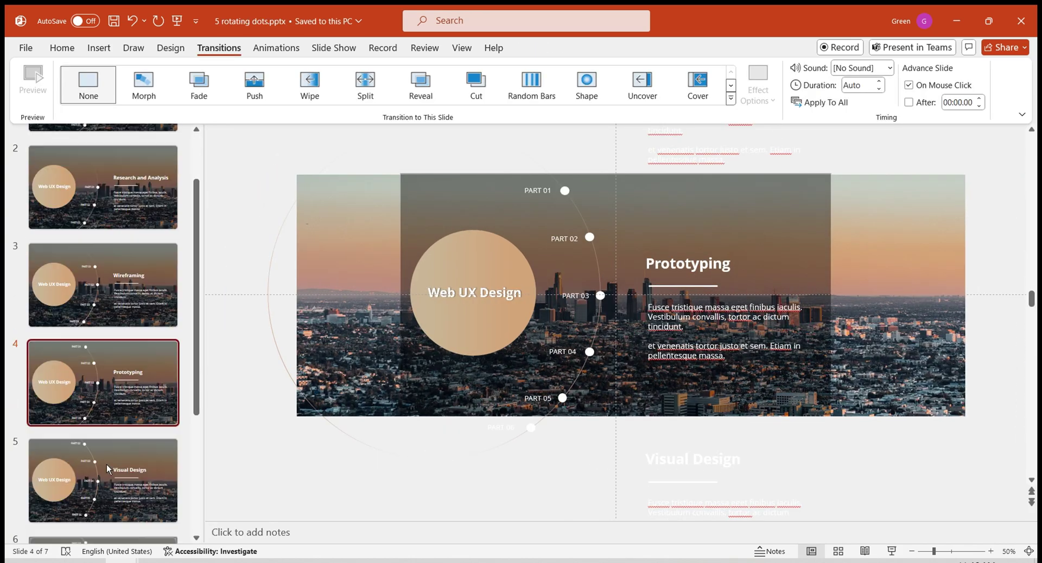
{"action": "left_click", "coordinate": [120, 478]}
{"action": "scroll", "coordinate": [120, 477], "scroll_direction": "down", "scroll_amount": 2}
{"action": "left_click", "coordinate": [121, 468]}
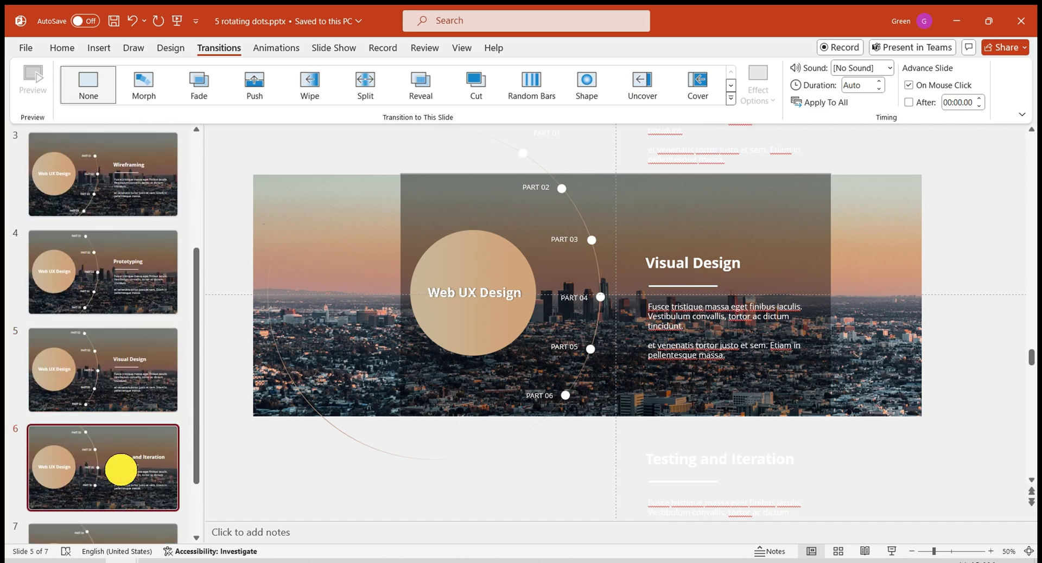
{"action": "scroll", "coordinate": [109, 437], "scroll_direction": "down", "scroll_amount": 2}
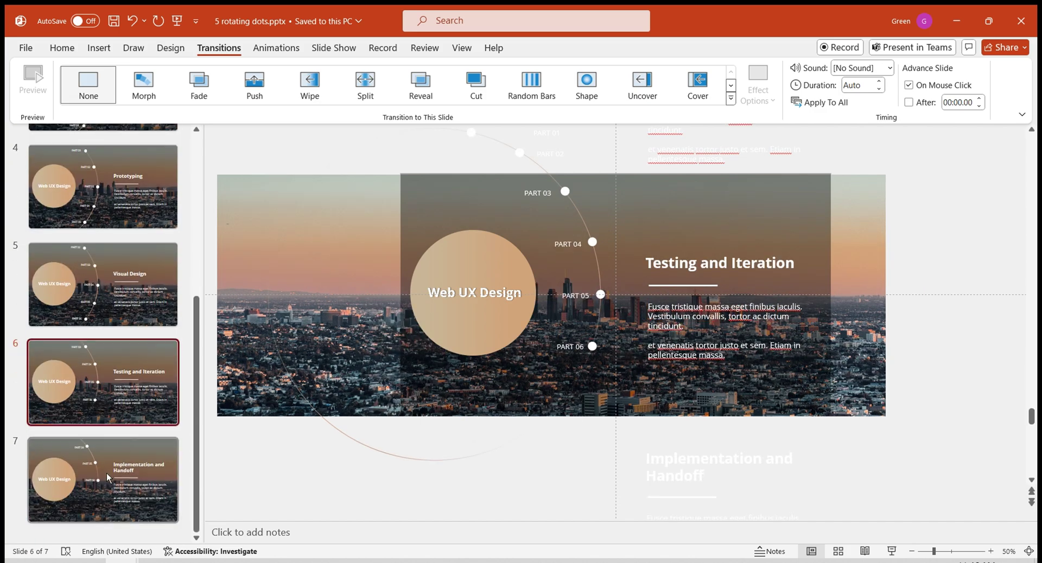
{"action": "left_click", "coordinate": [106, 474]}
{"action": "scroll", "coordinate": [106, 473], "scroll_direction": "up", "scroll_amount": 5}
Select slides 2 through 7 and apply the Morph transition to them.
{"action": "left_click", "coordinate": [123, 272]}
{"action": "scroll", "coordinate": [125, 273], "scroll_direction": "down", "scroll_amount": 3}
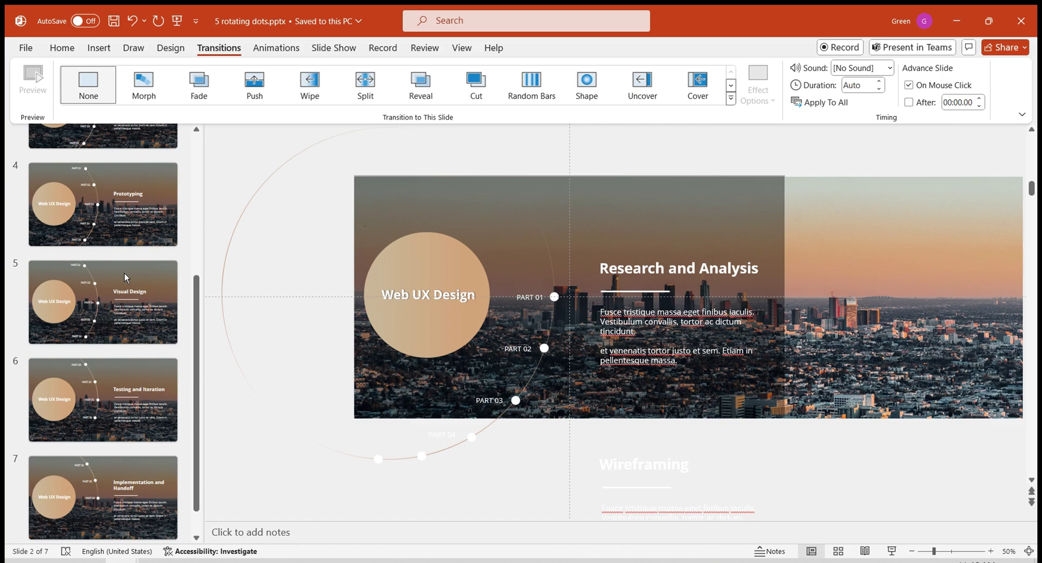
{"action": "scroll", "coordinate": [124, 272], "scroll_direction": "down", "scroll_amount": 2}
{"action": "left_click", "coordinate": [118, 495], "text": "shift"}
{"action": "left_click", "coordinate": [143, 84]}
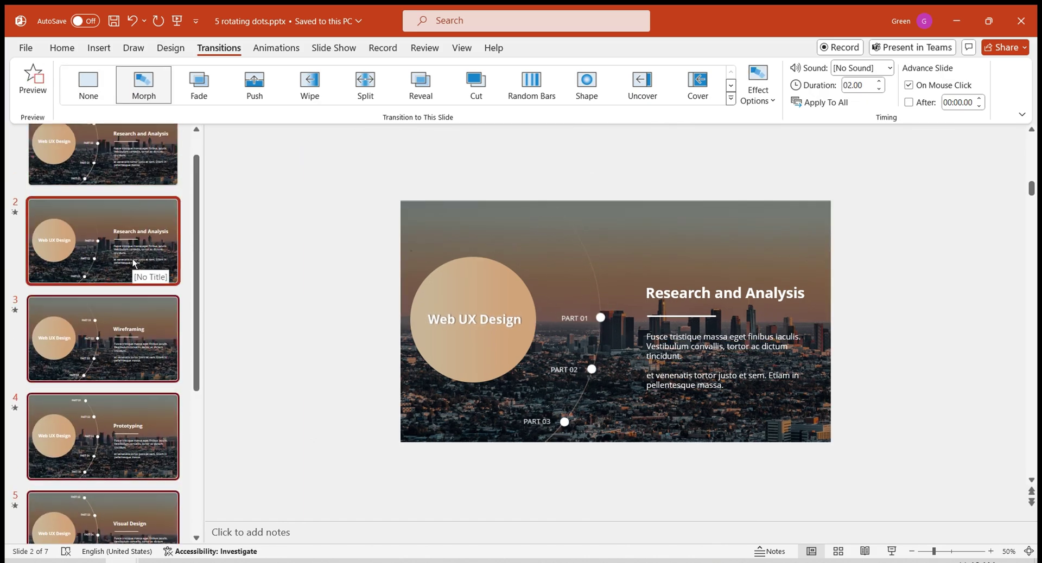
Run the slide show and advance from Wireframing to Prototyping via Morph.
{"action": "left_click", "coordinate": [889, 551]}
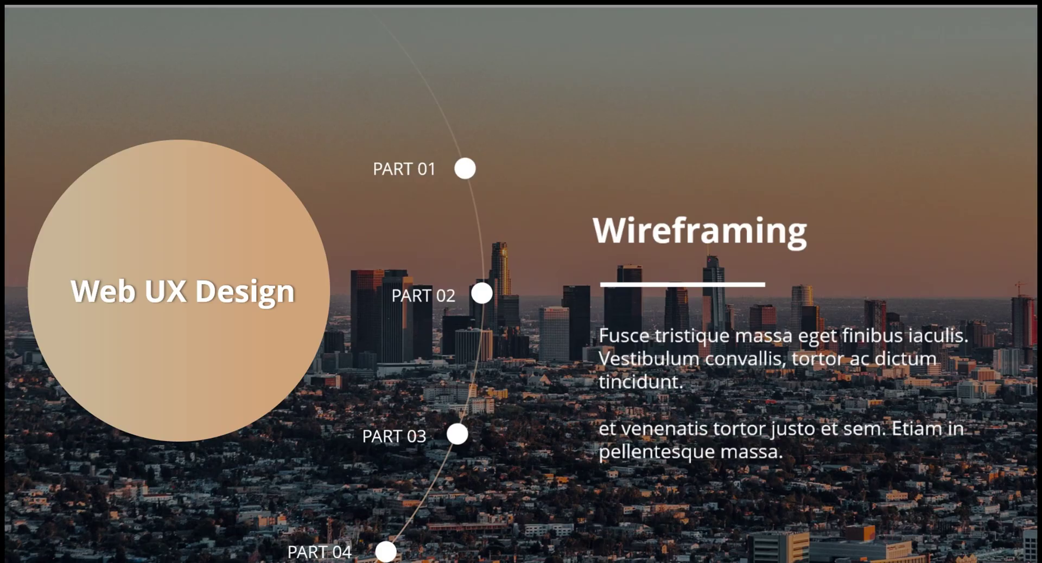
{"action": "key", "text": "Right"}
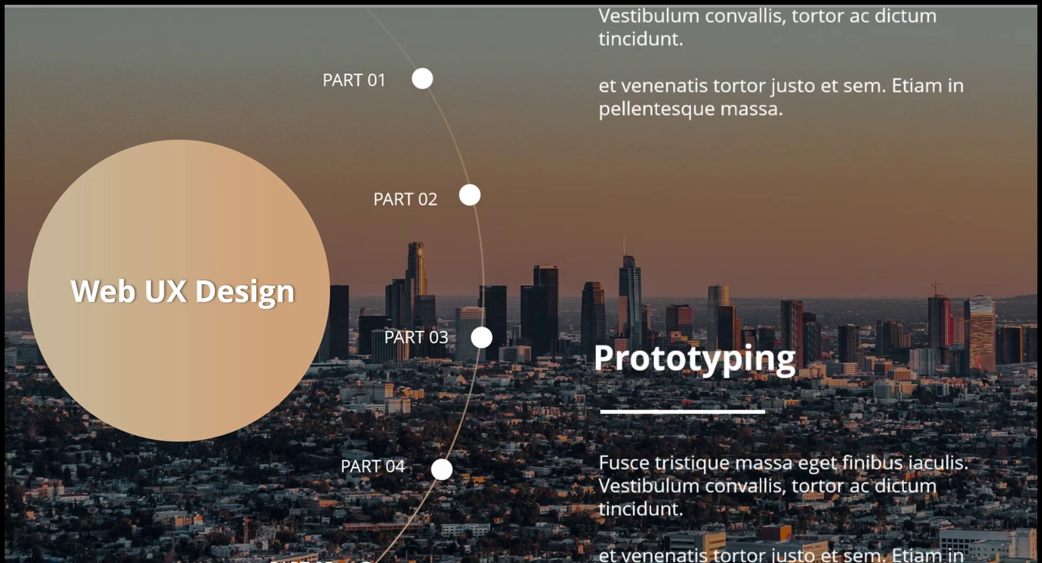